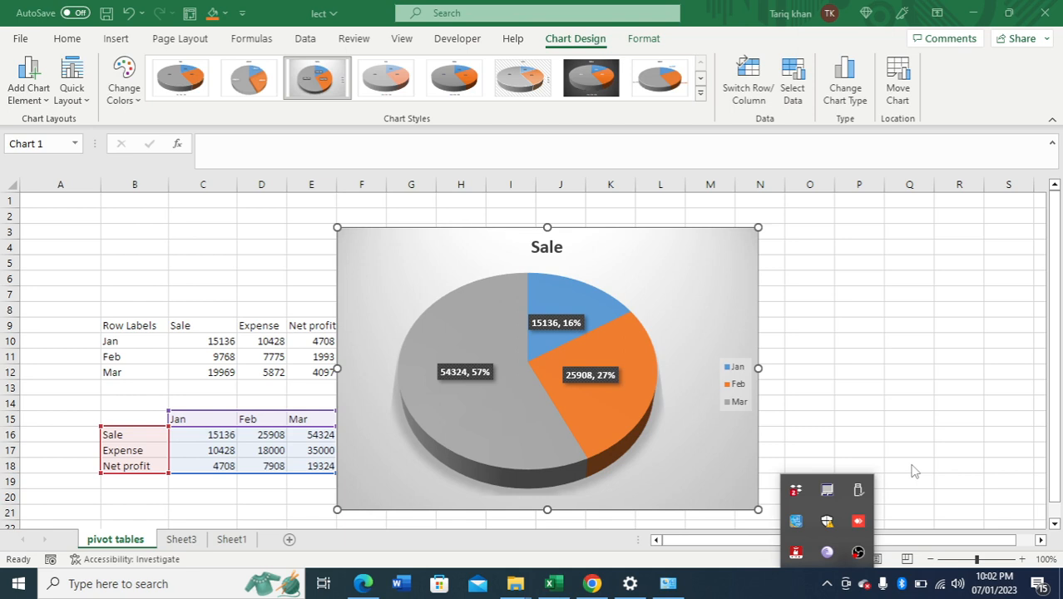
Step: Cut the Sale pie chart out of the pivot tables sheet
click(687, 306)
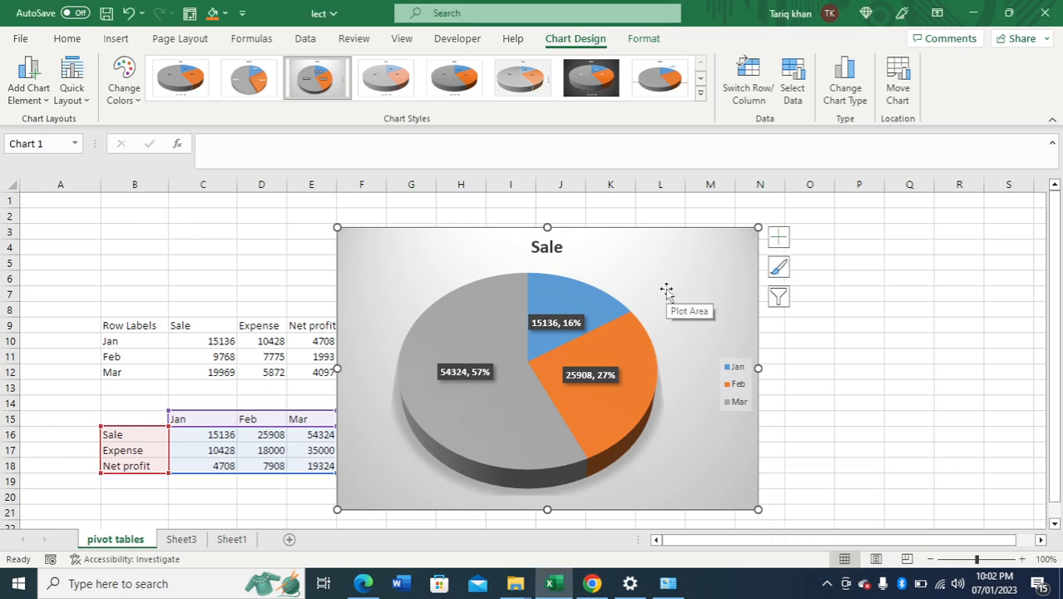
right_click(637, 264)
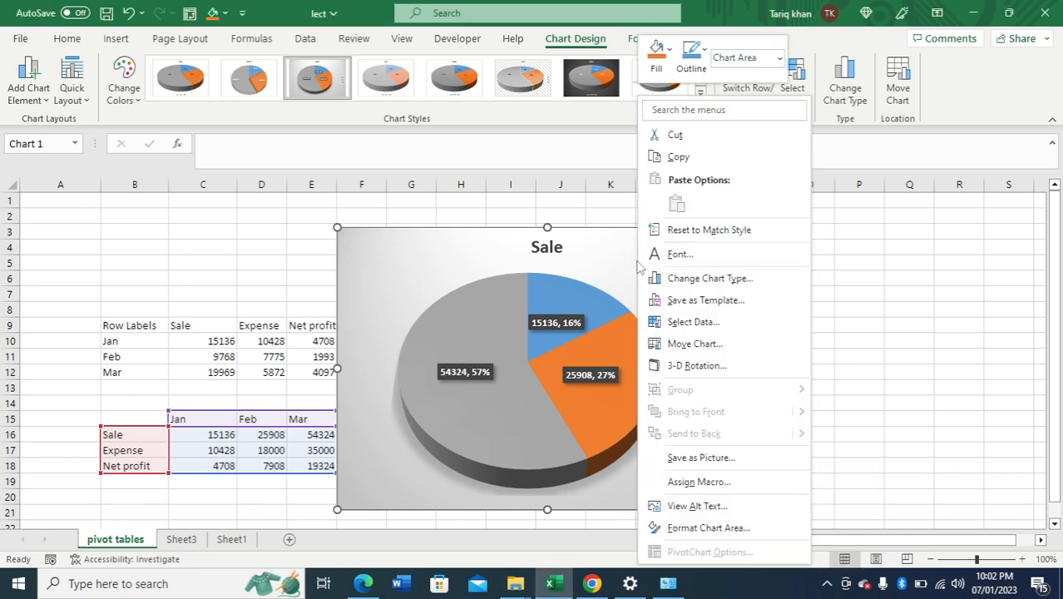
click(707, 138)
click(469, 215)
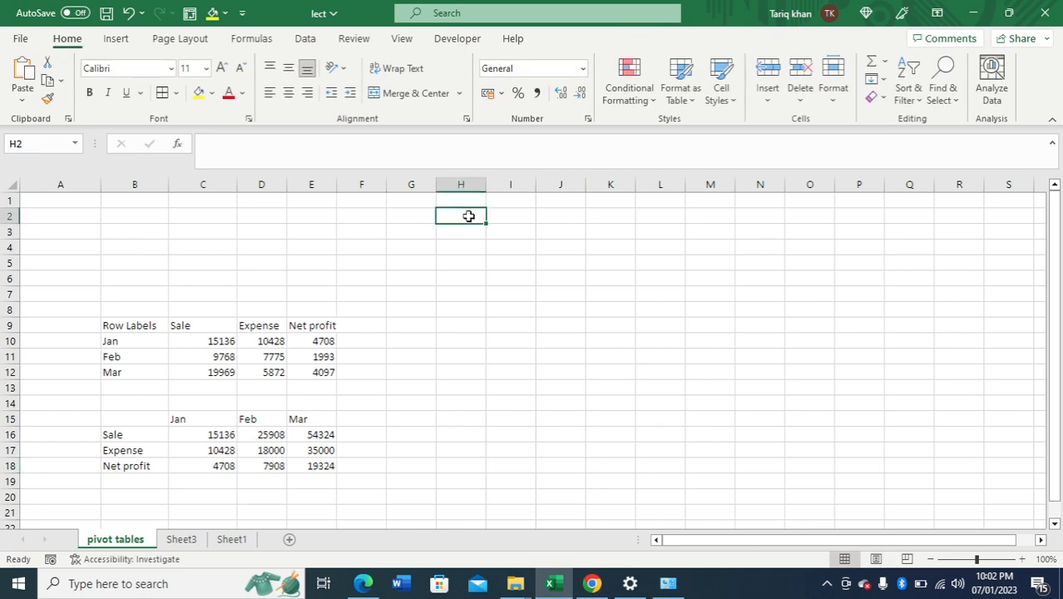
Step: Delete rows 8 to 13, removing the upper table that starts with Row Labels
key(Left)
key(Left)
key(Left)
key(Left)
key(Left)
key(Left)
key(Down)
key(Down)
key(Down)
key(Down)
key(Down)
key(Down)
key(Down)
key(Down)
key(Down)
key(Down)
key(Down)
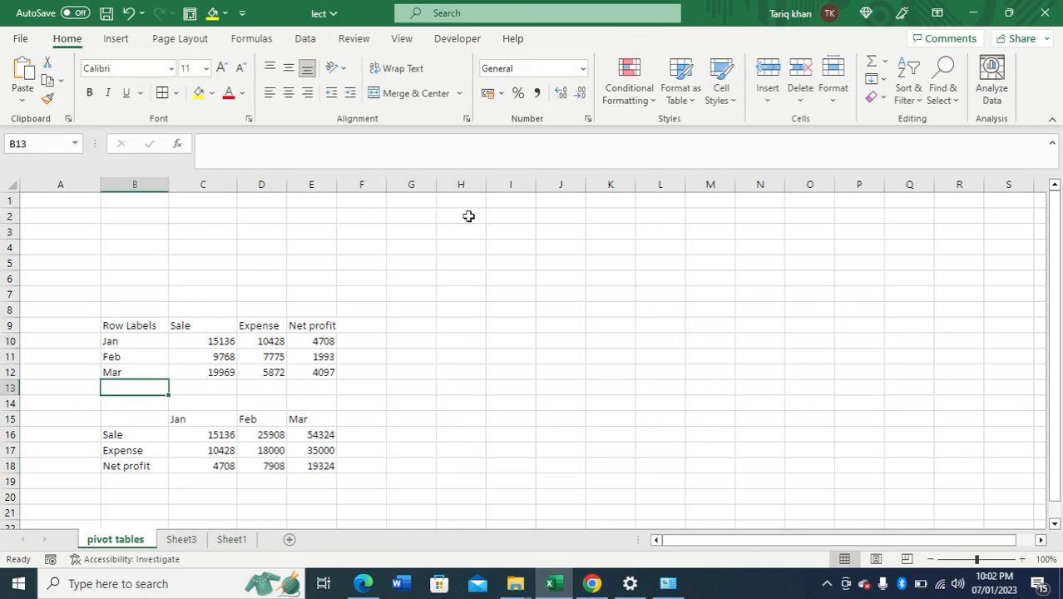
key(shift+space)
key(shift+Up)
key(shift+Up)
key(shift+Up)
key(shift+Up)
key(shift+Up)
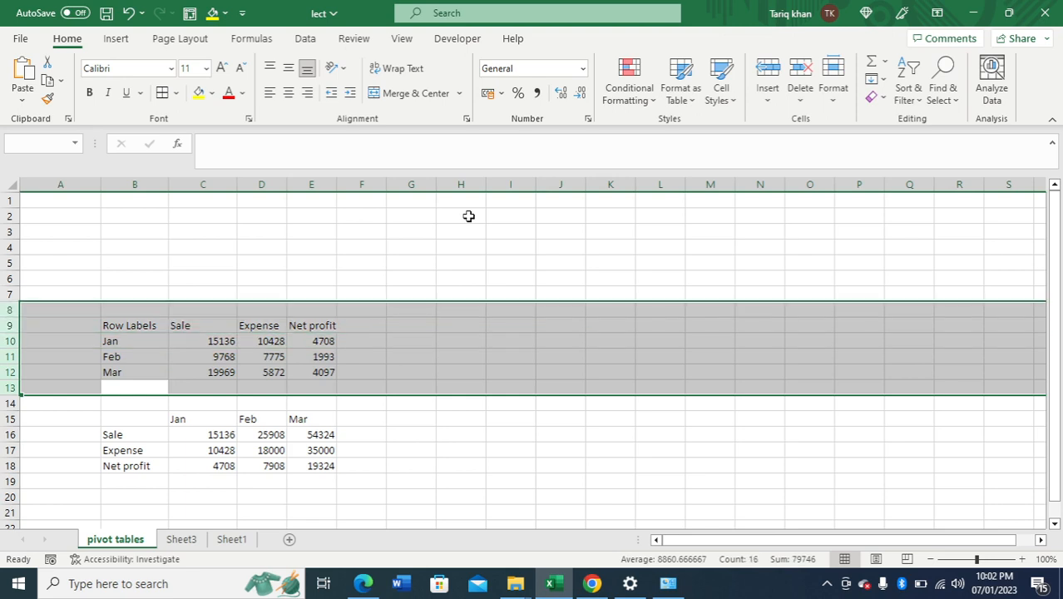
key(ctrl+minus)
Step: Center the contents of columns C to E horizontally
key(Down)
key(Up)
key(Up)
key(Right)
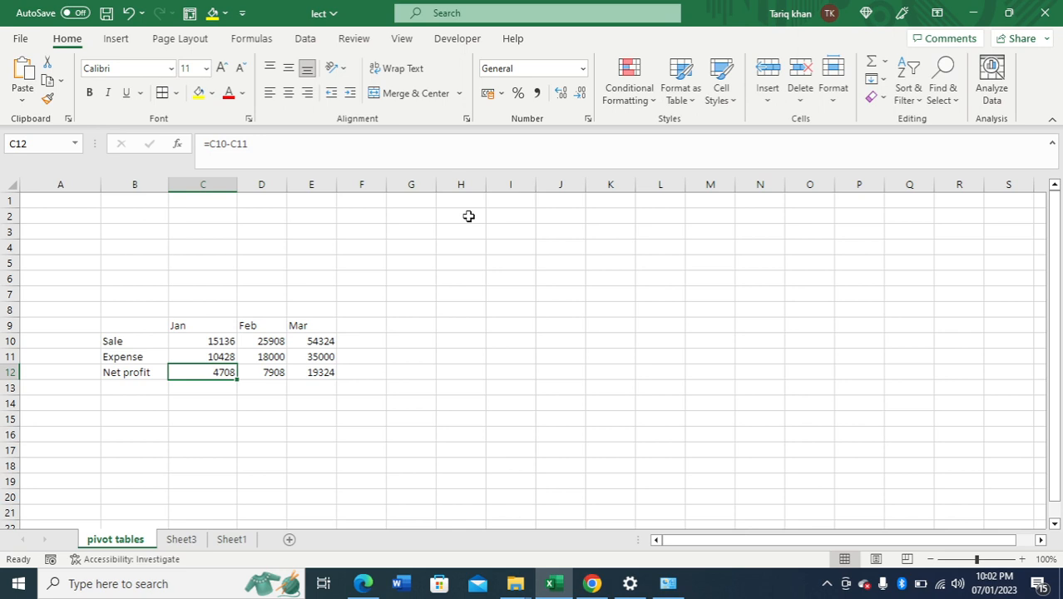
key(Up)
key(Up)
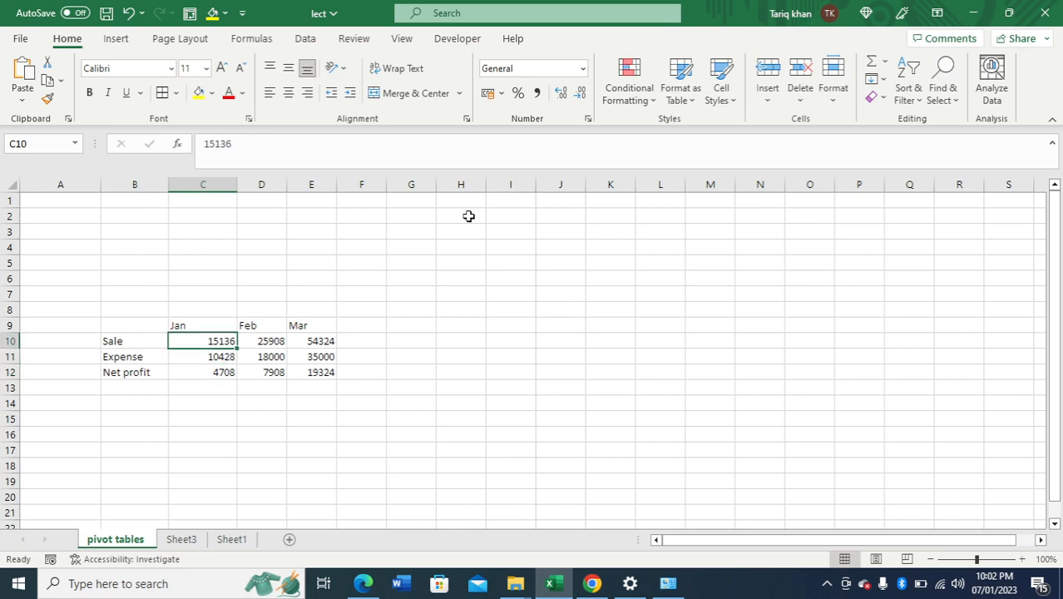
key(Up)
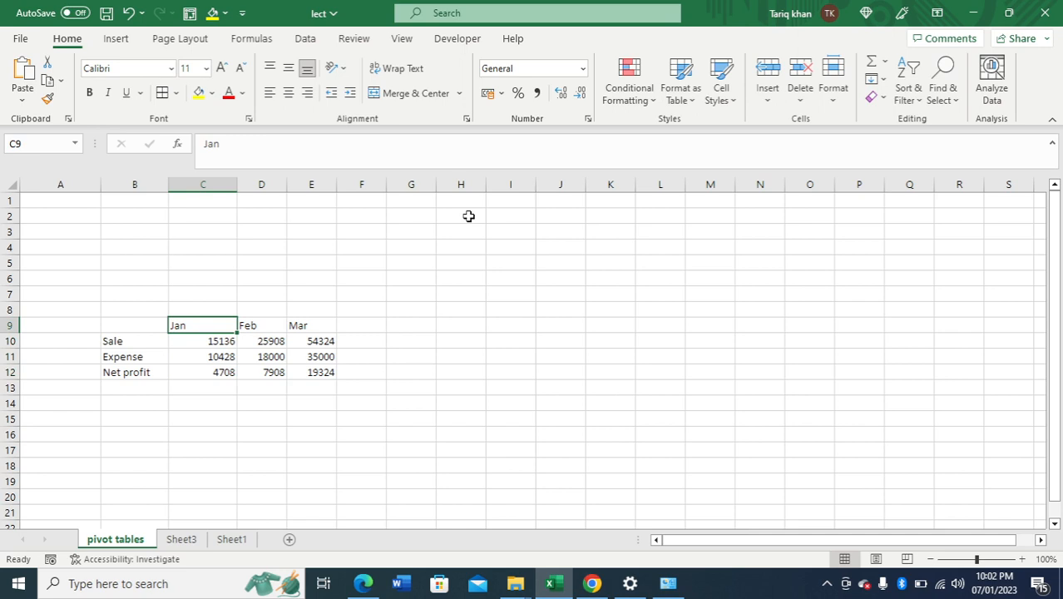
key(shift+space)
key(shift+BackSpace)
key(ctrl+space)
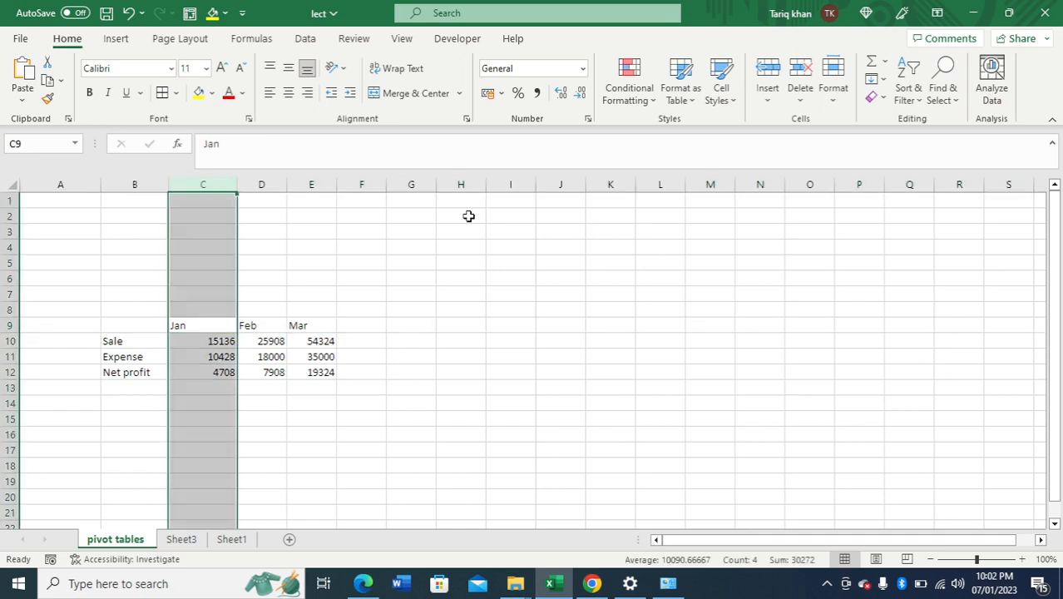
key(shift+Right)
key(shift+Right)
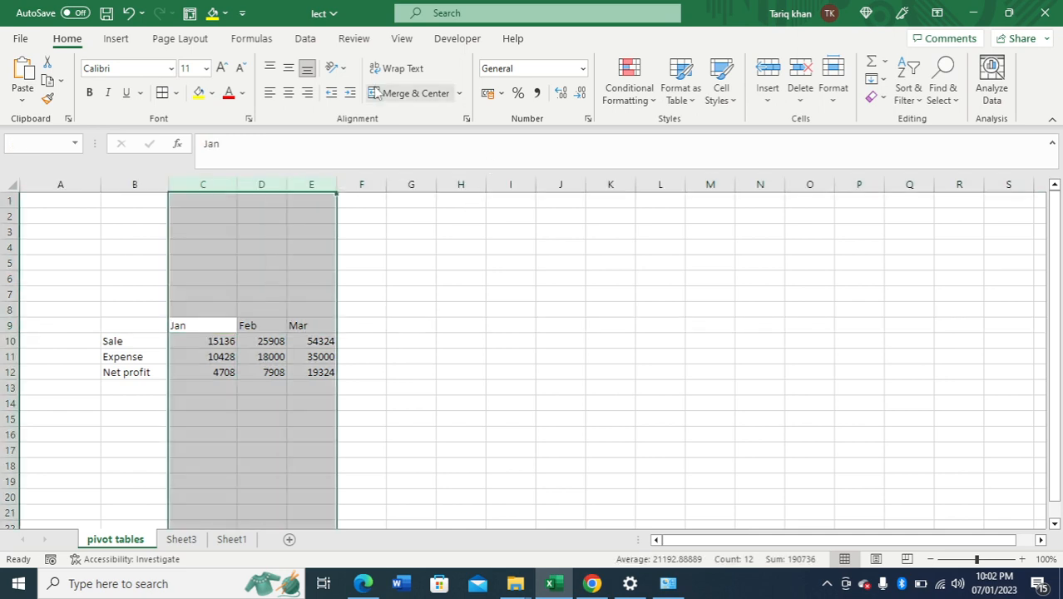
click(287, 92)
click(227, 286)
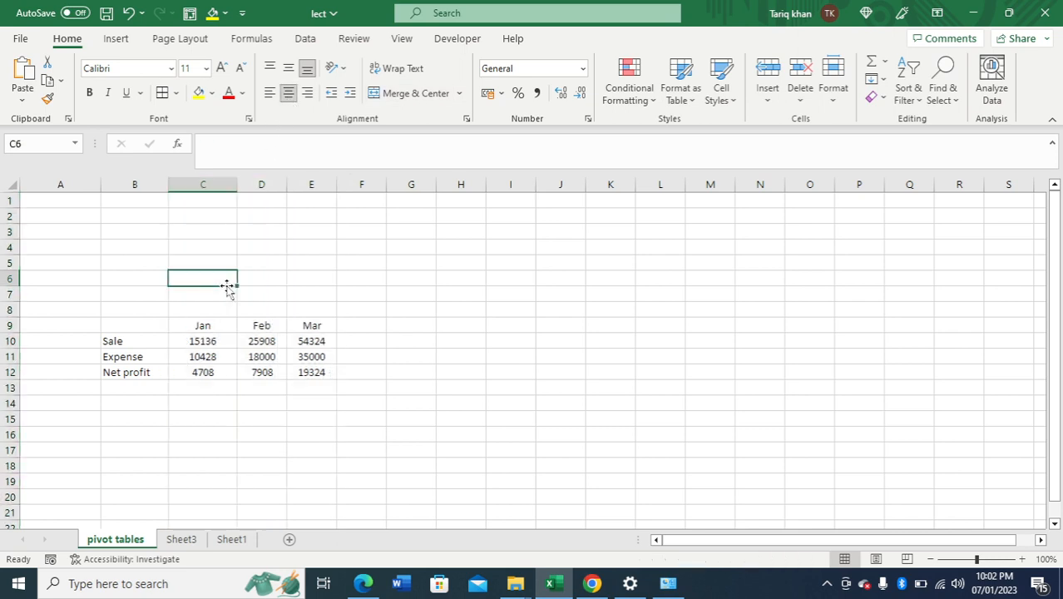
Step: Examine the month headings, the Sale, Expense and Net profit rows, and the net profit formula
key(Down)
key(Down)
key(Down)
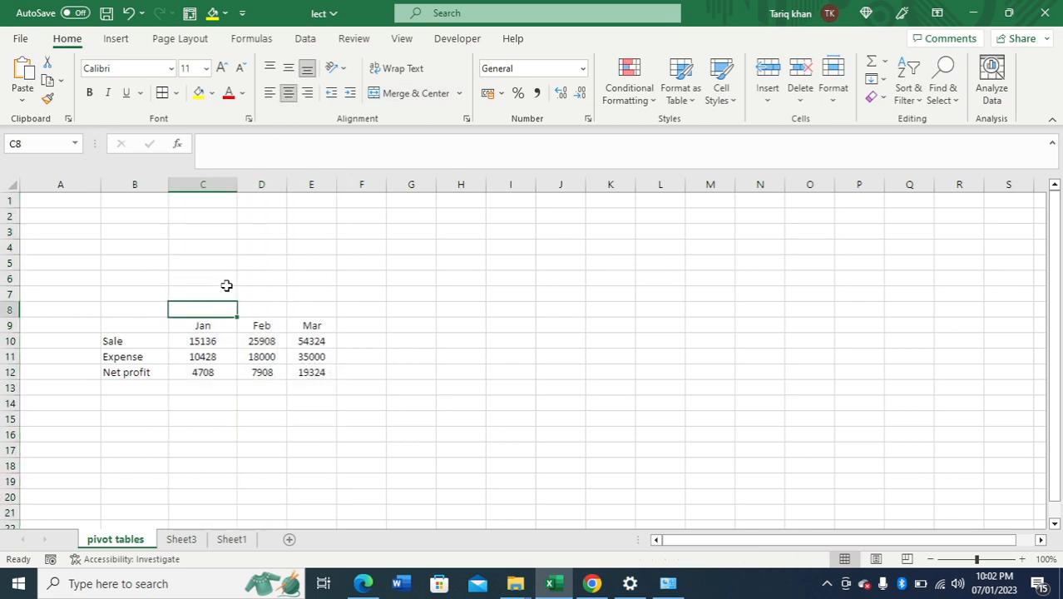
key(Right)
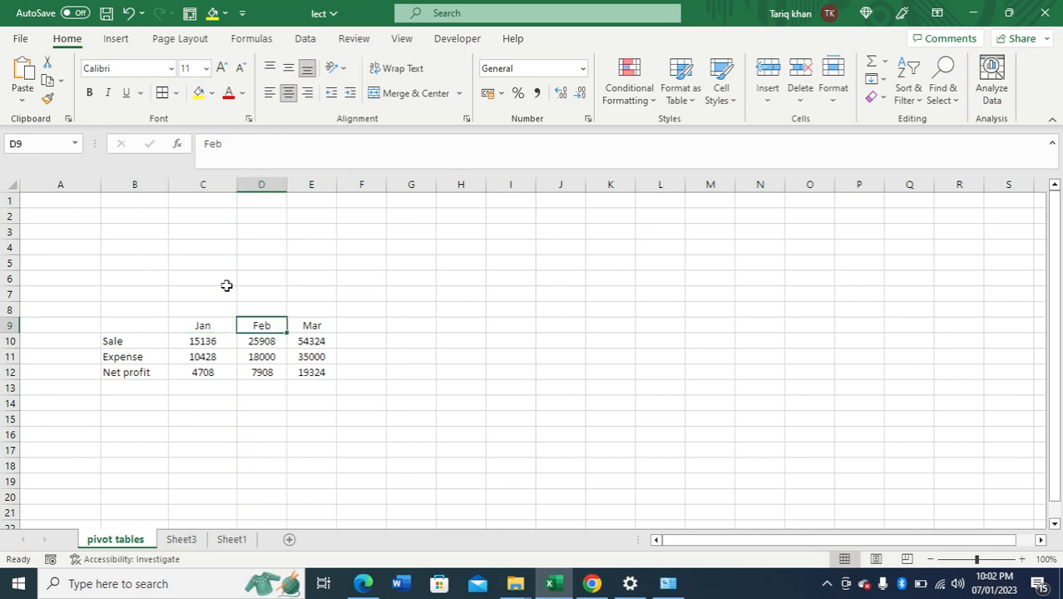
key(Left)
key(Right)
key(Left)
key(Down)
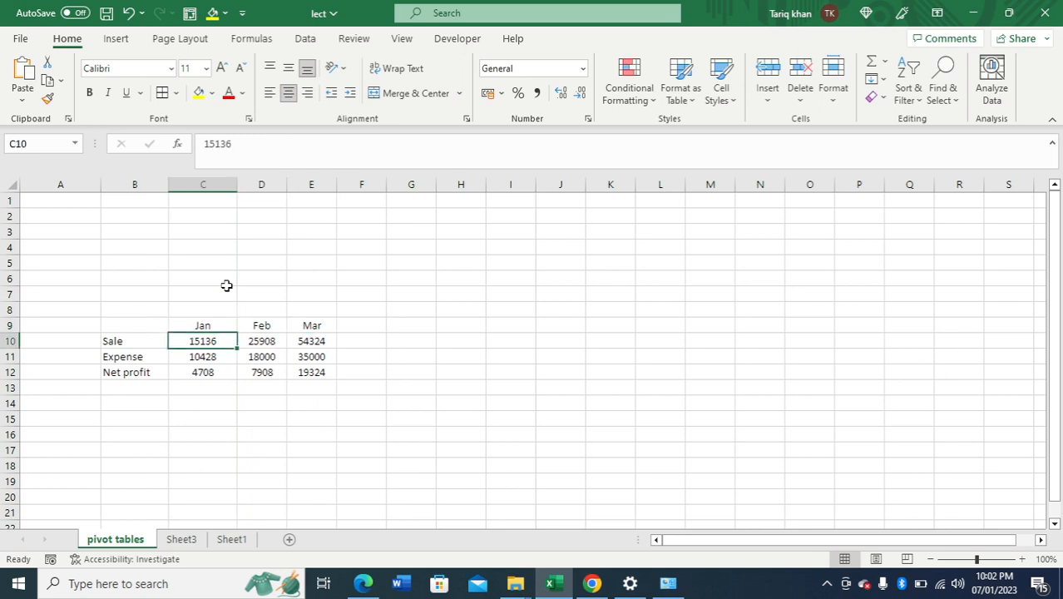
key(Left)
key(Down)
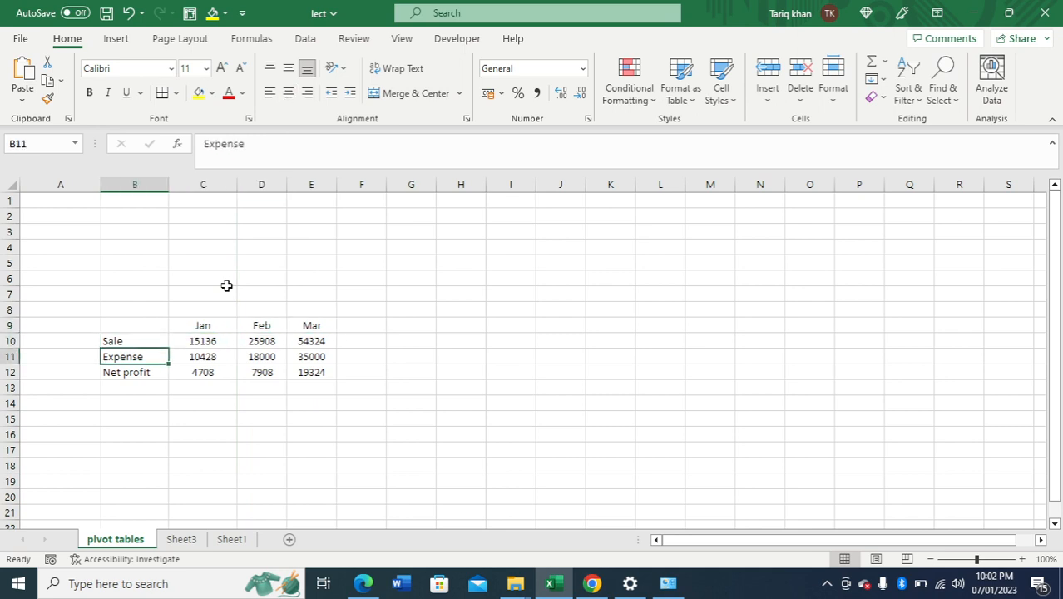
key(Down)
key(Right)
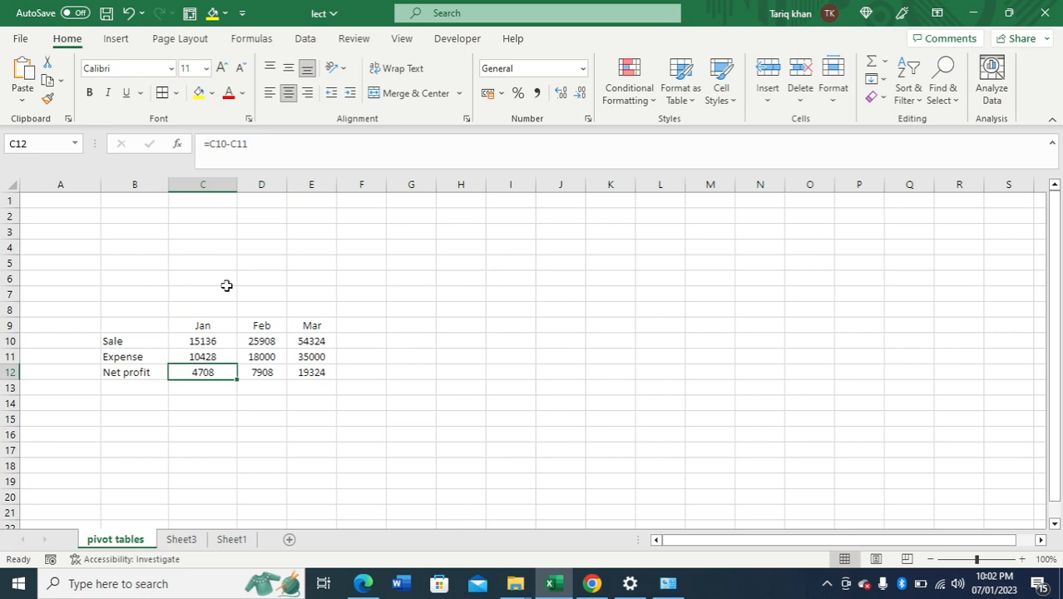
key(Up)
key(Up)
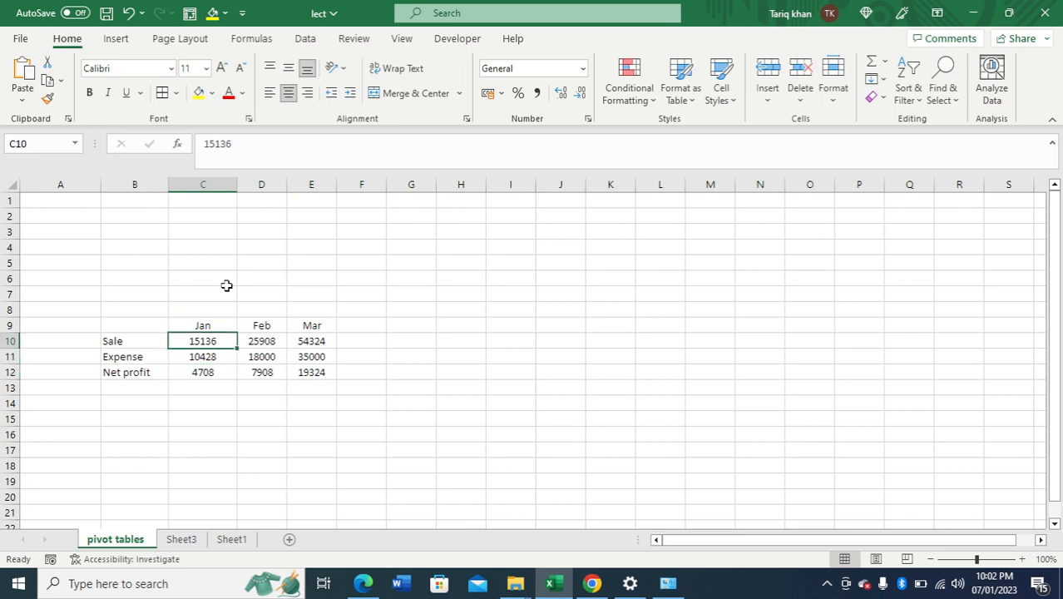
Step: Apply all borders to the table range B9:E12
key(Up)
key(Left)
key(shift+Right)
key(shift+Right)
key(shift+Down)
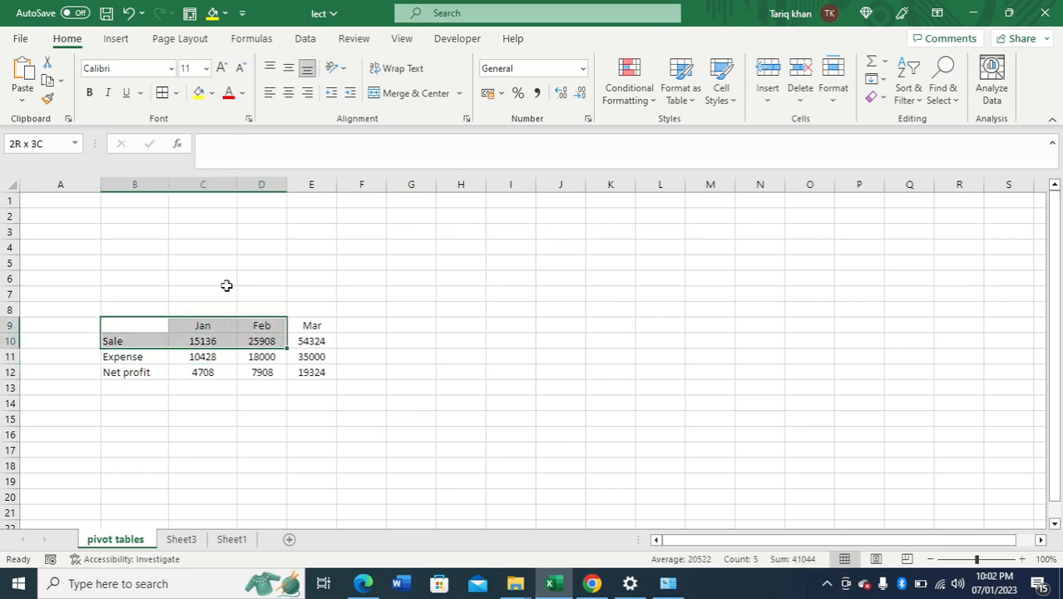
key(shift+Right)
key(shift+Down)
key(shift+Right)
key(shift+Down)
key(shift+Left)
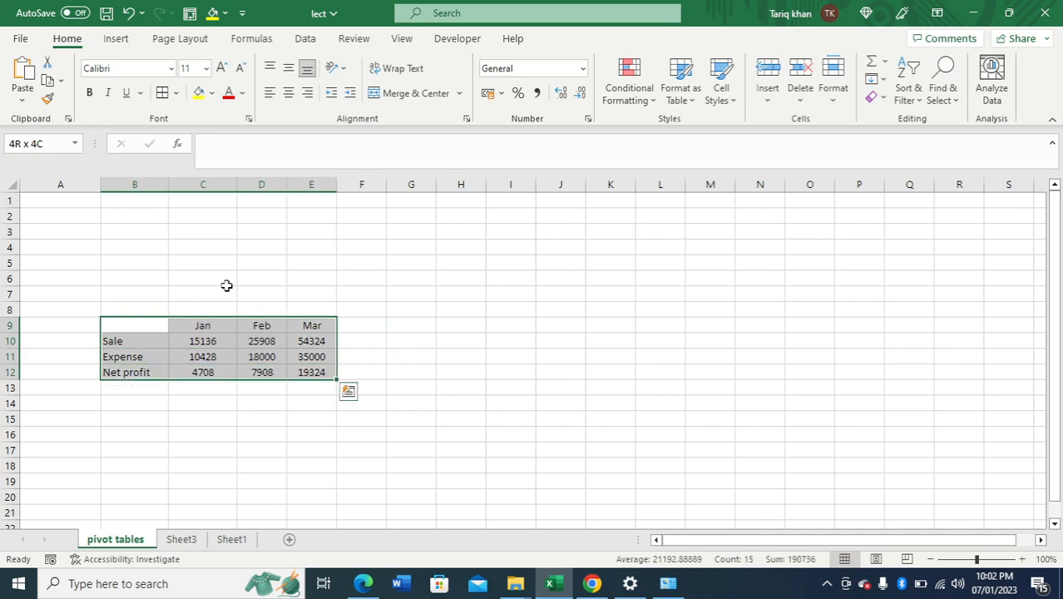
key(alt+h)
key(b)
key(a)
Step: Merge and center the cells B4:E6 above the table
key(Up)
key(Up)
key(Up)
key(Up)
key(Up)
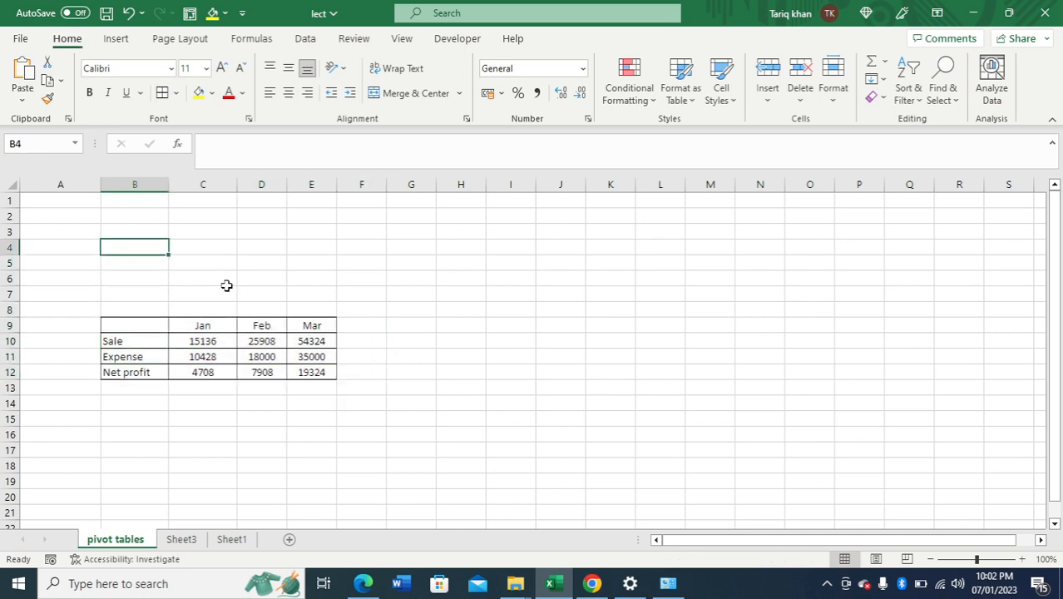
key(shift+Down)
key(shift+Down)
key(shift+Right)
key(shift+Right)
key(shift+Right)
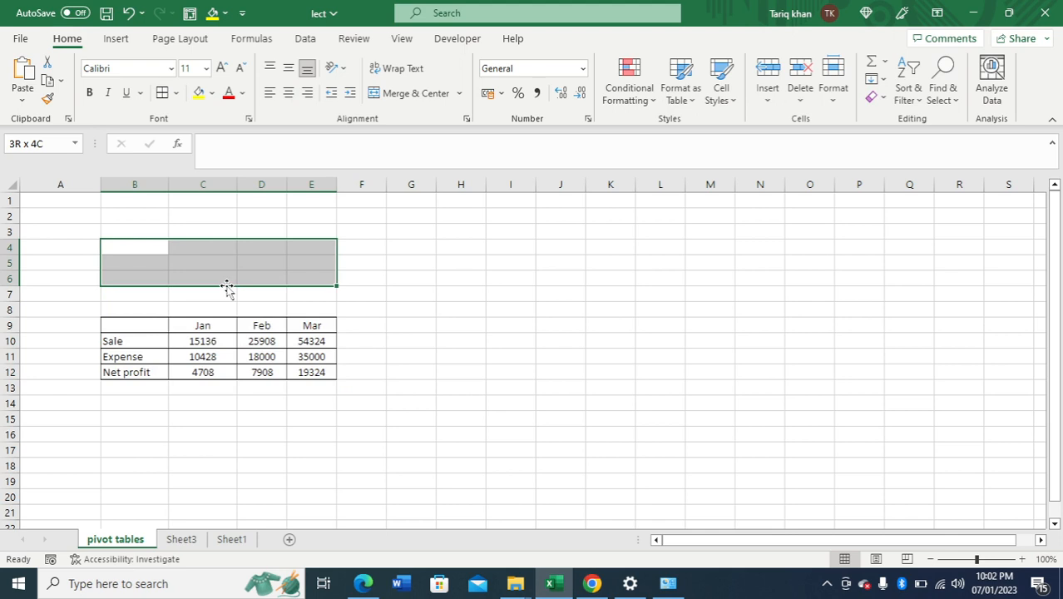
key(alt+h)
text(mc)
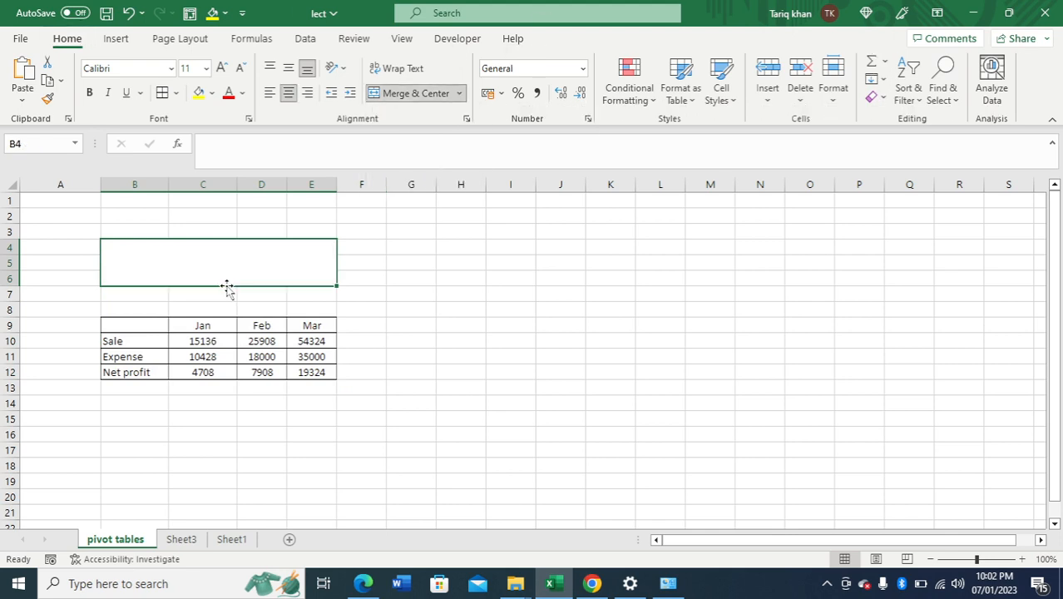
Step: Enter the title "Quarterly report" in the merged cell above the table
text(Bus)
key(BackSpace)
key(BackSpace)
key(BackSpace)
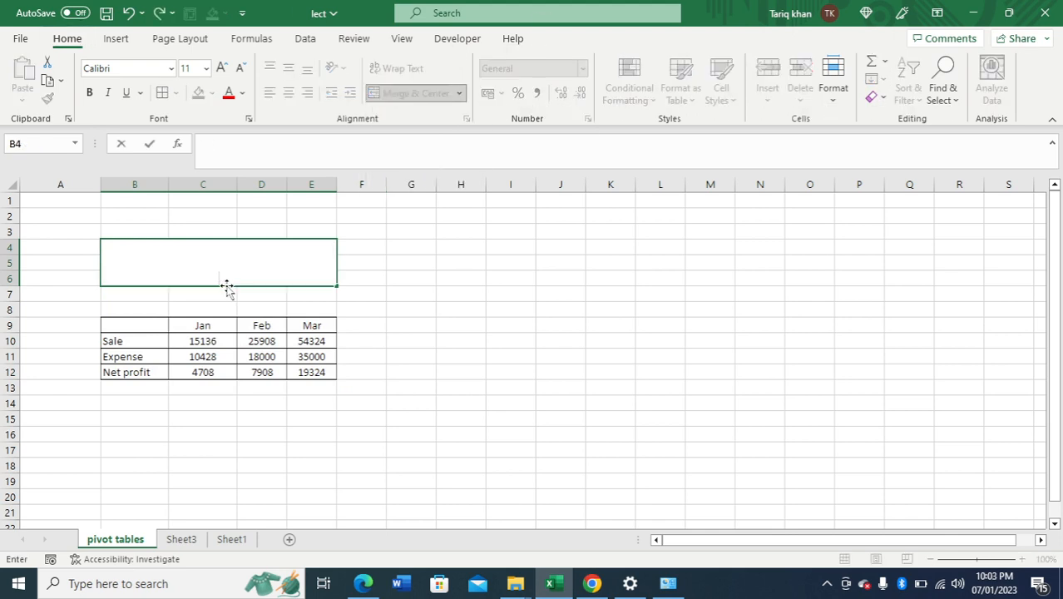
text(Quarterly report)
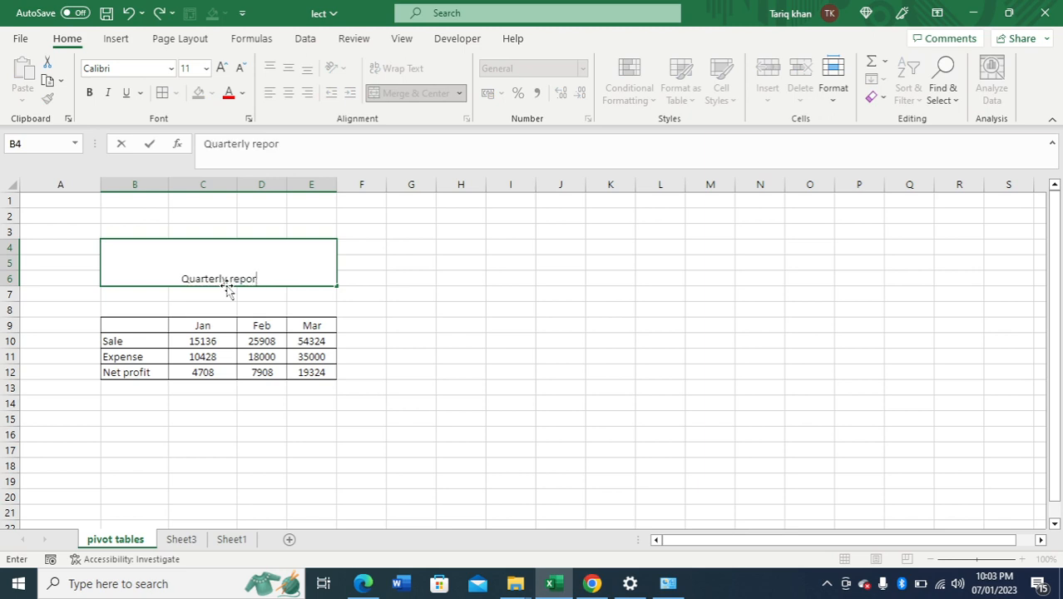
key(Return)
Step: Align the "Quarterly report" title vertically in the middle and enlarge its font to size 16
click(226, 285)
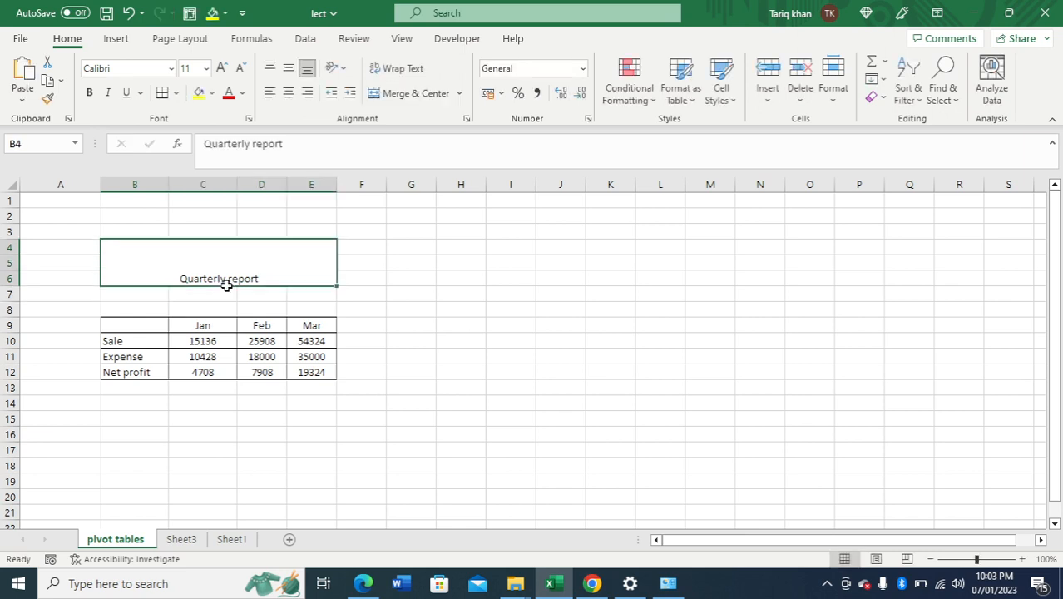
click(288, 68)
click(221, 69)
click(222, 69)
click(221, 68)
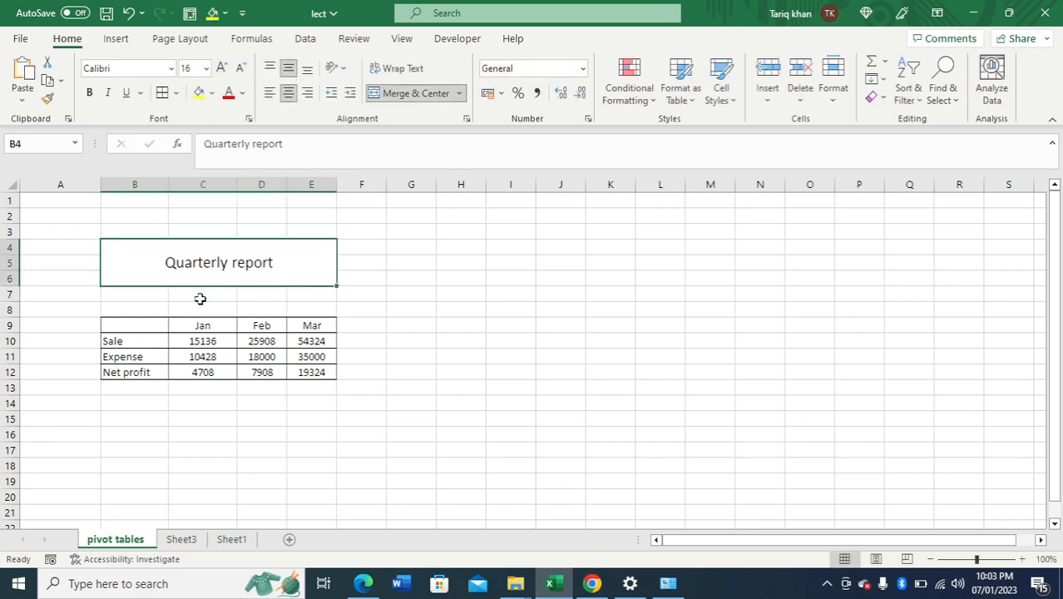
Step: Hide the gridlines on the pivot tables sheet
click(201, 298)
key(Up)
click(402, 38)
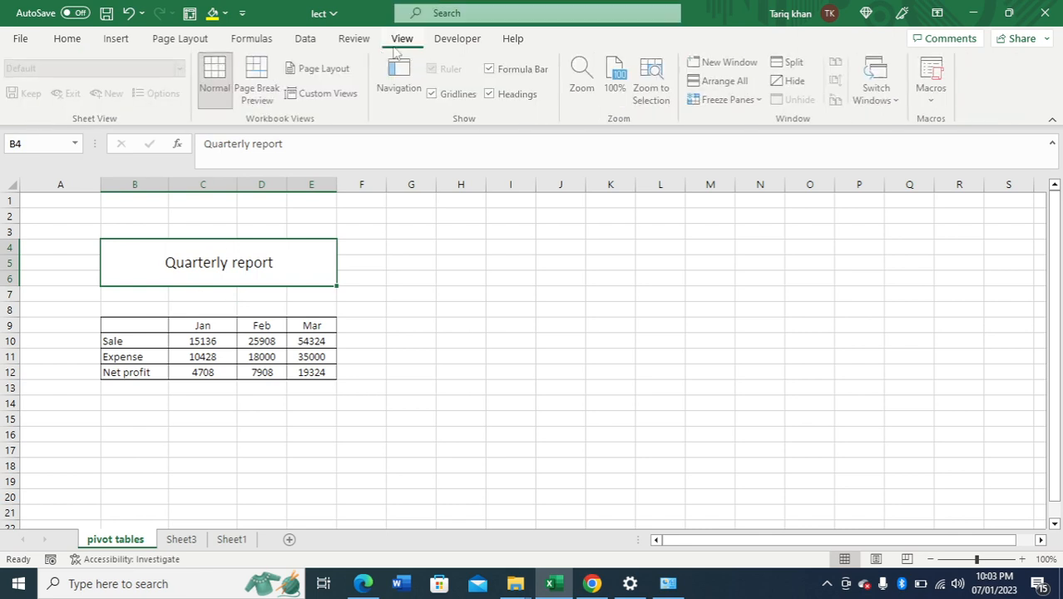
click(434, 93)
click(410, 261)
Step: Walk through the table's month headings and its Sale, Expense and Net profit labels and figures
key(Left)
key(Left)
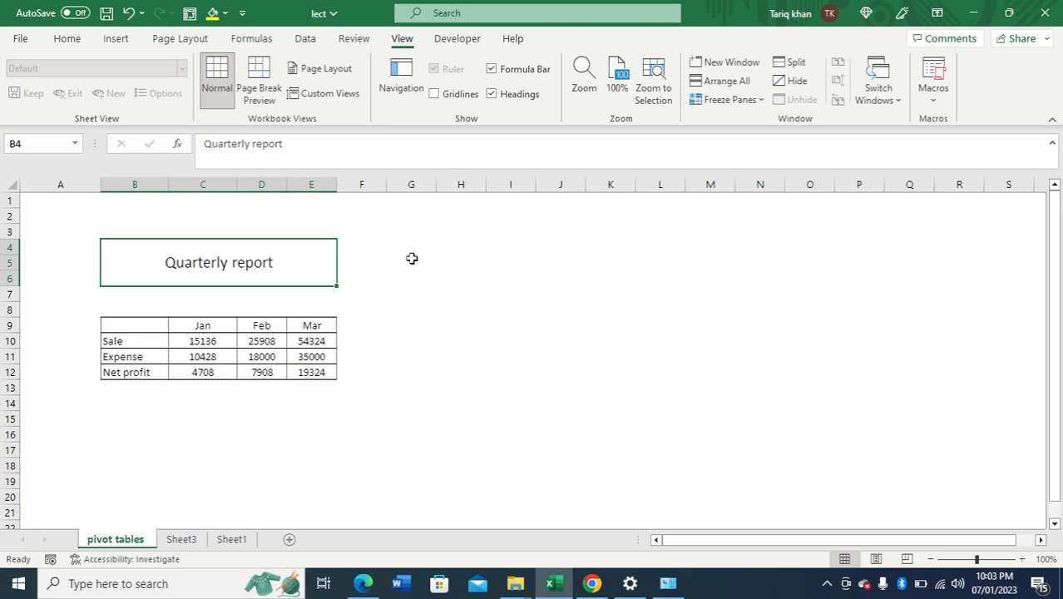
key(Down)
key(Down)
key(Down)
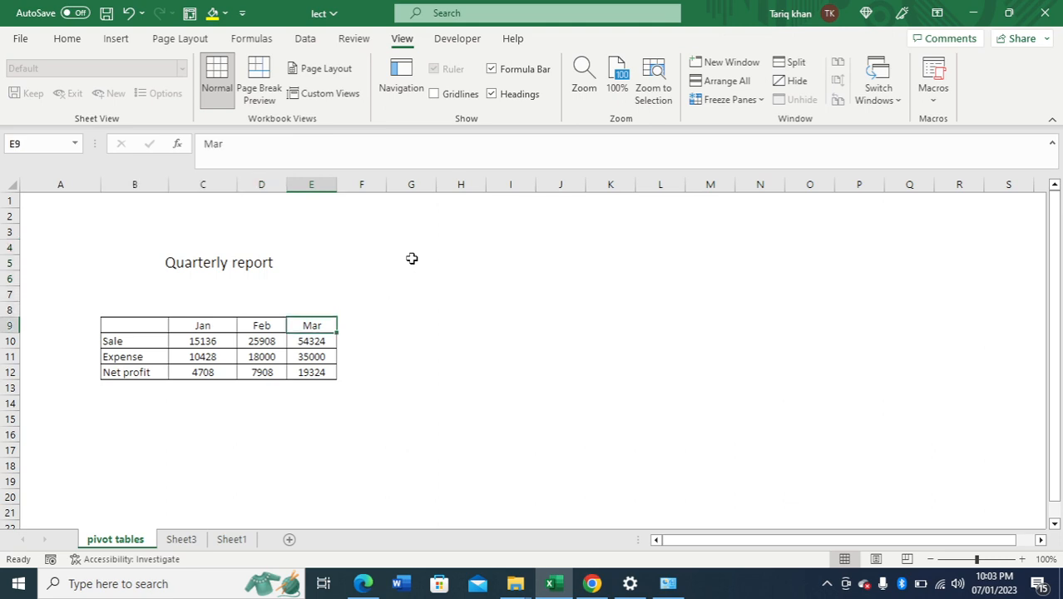
key(Left)
key(Left)
key(Left)
key(Down)
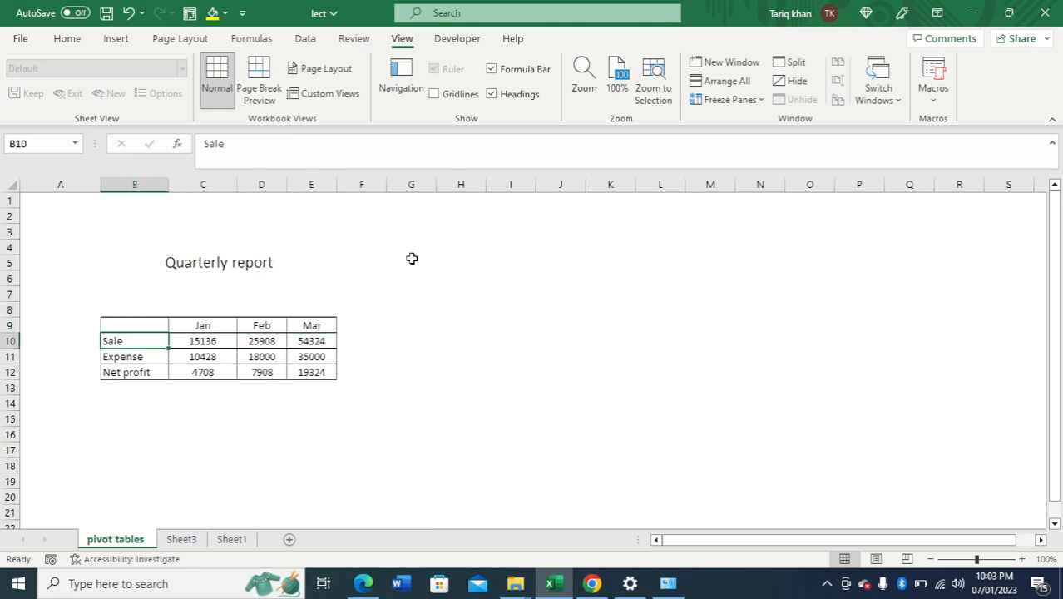
key(Right)
key(Up)
key(Right)
key(Left)
key(Left)
key(Down)
key(Right)
key(Left)
key(Down)
key(Right)
key(Left)
key(Down)
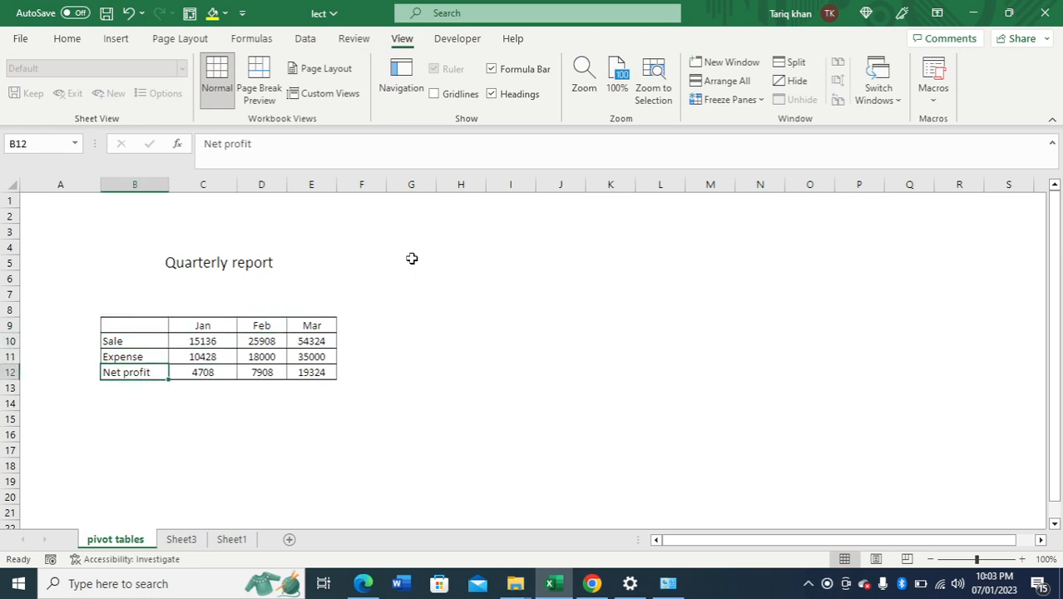
key(Right)
key(Up)
key(Up)
key(Left)
key(Up)
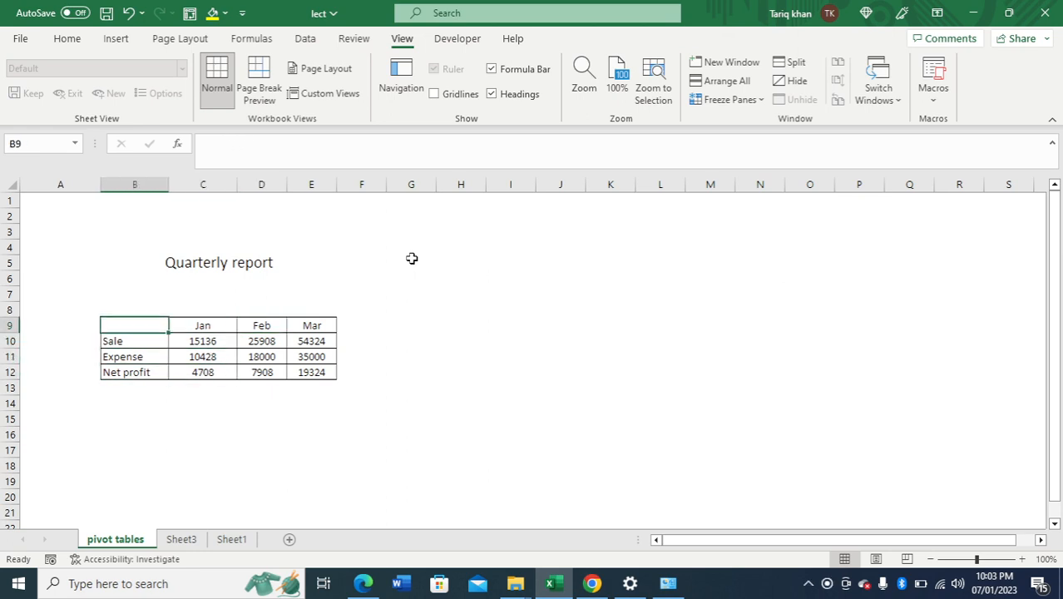
Step: Insert a clustered column chart of the table B9:E12, with Sale, Expense and Net profit as categories and the months as series
key(shift+Down)
key(shift+Down)
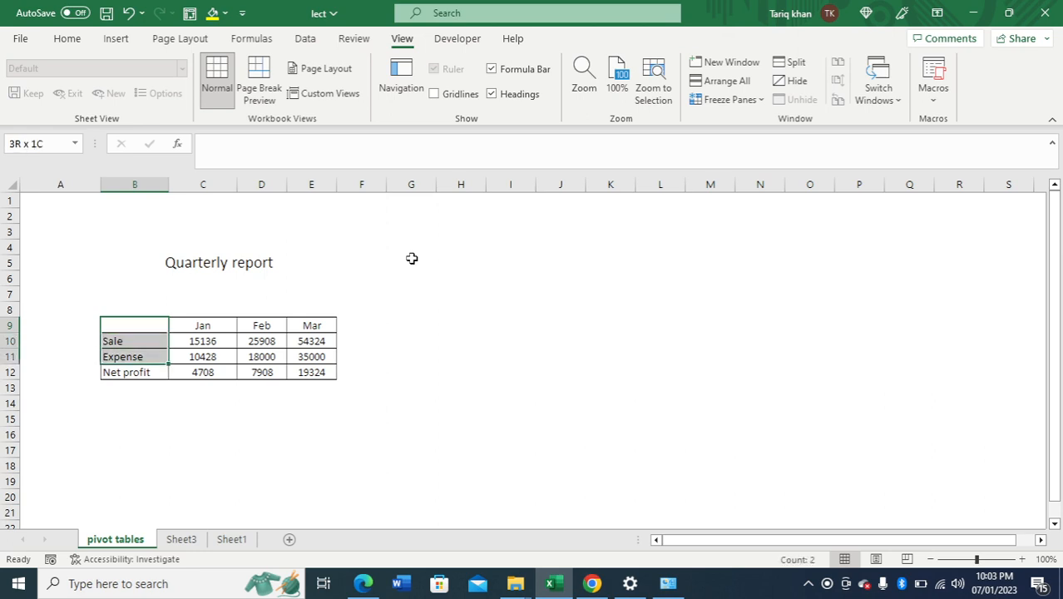
key(shift+Right)
key(shift+Down)
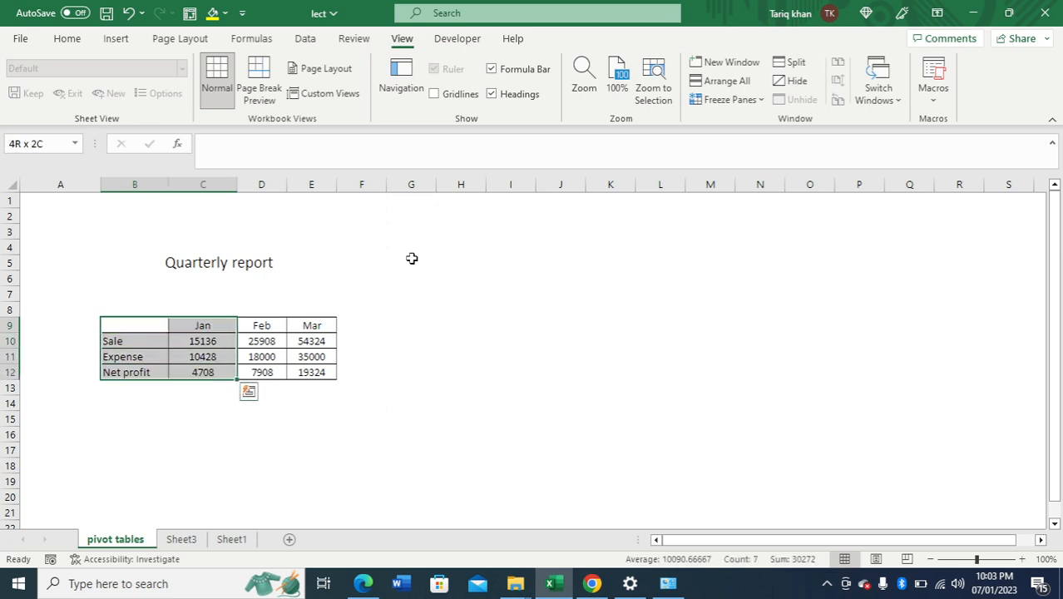
key(shift+Right)
key(shift+Right)
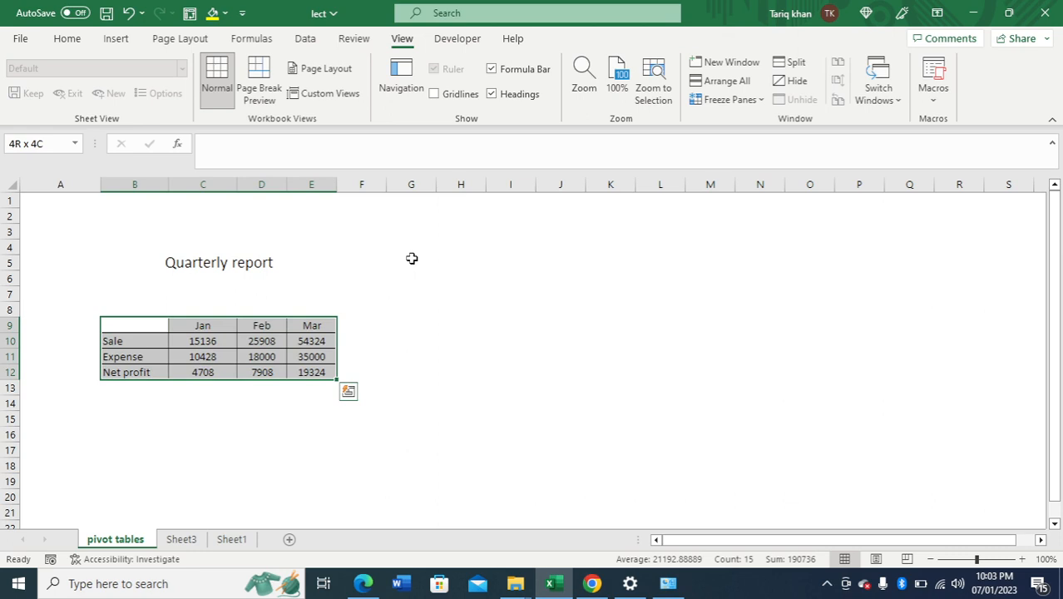
click(117, 39)
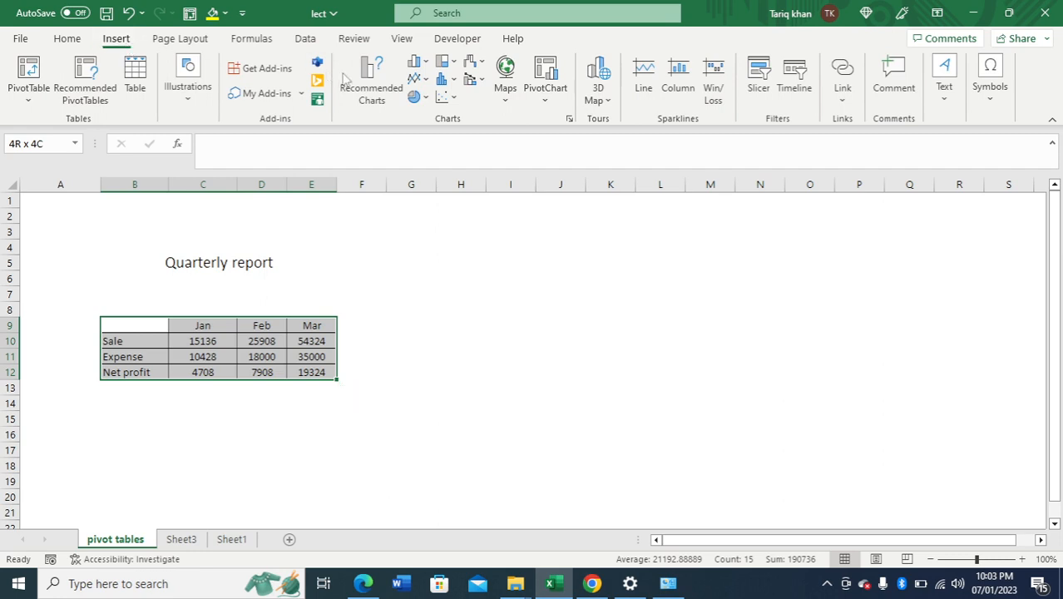
click(370, 88)
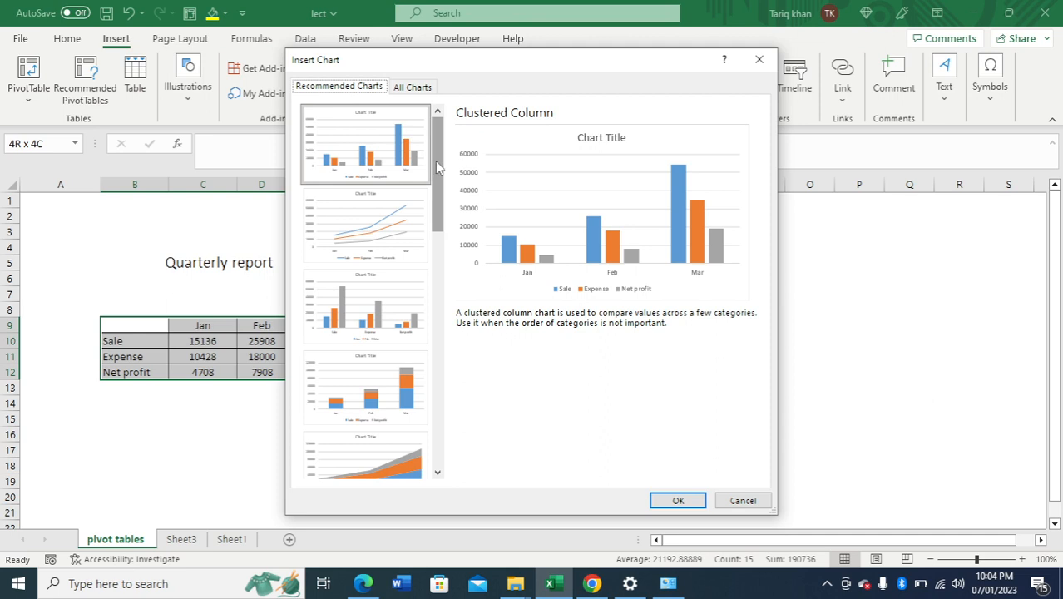
mouse_move(435, 161)
mouse_down()
mouse_move(456, 313)
mouse_move(437, 153)
mouse_up()
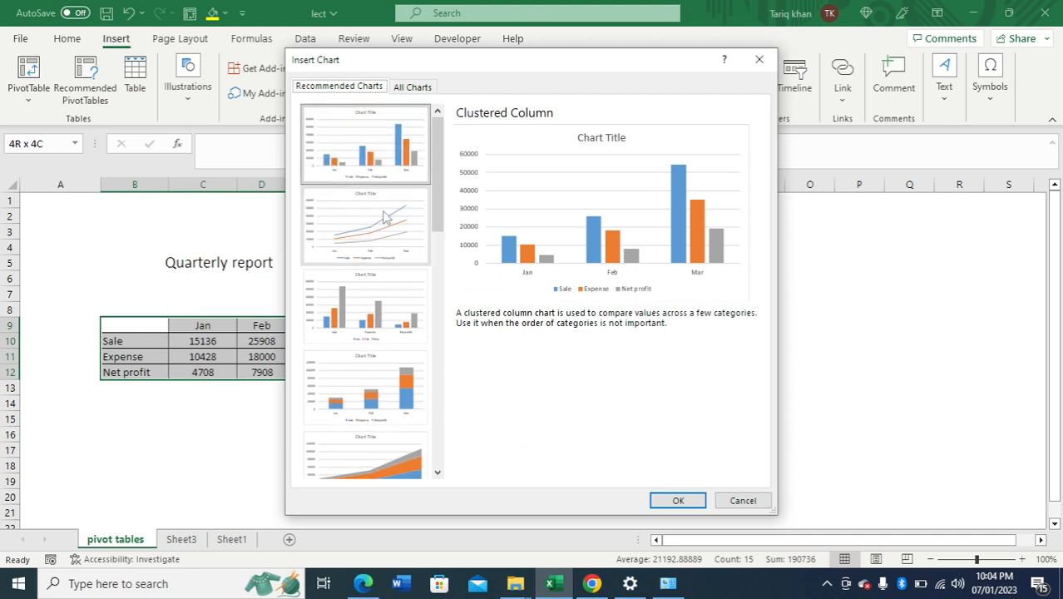
click(368, 304)
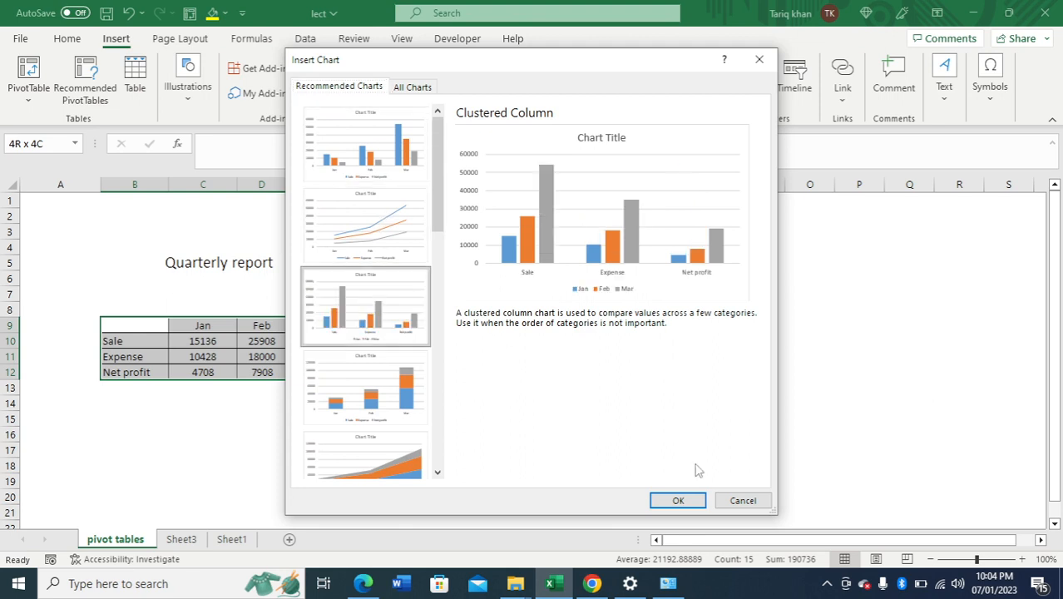
click(692, 505)
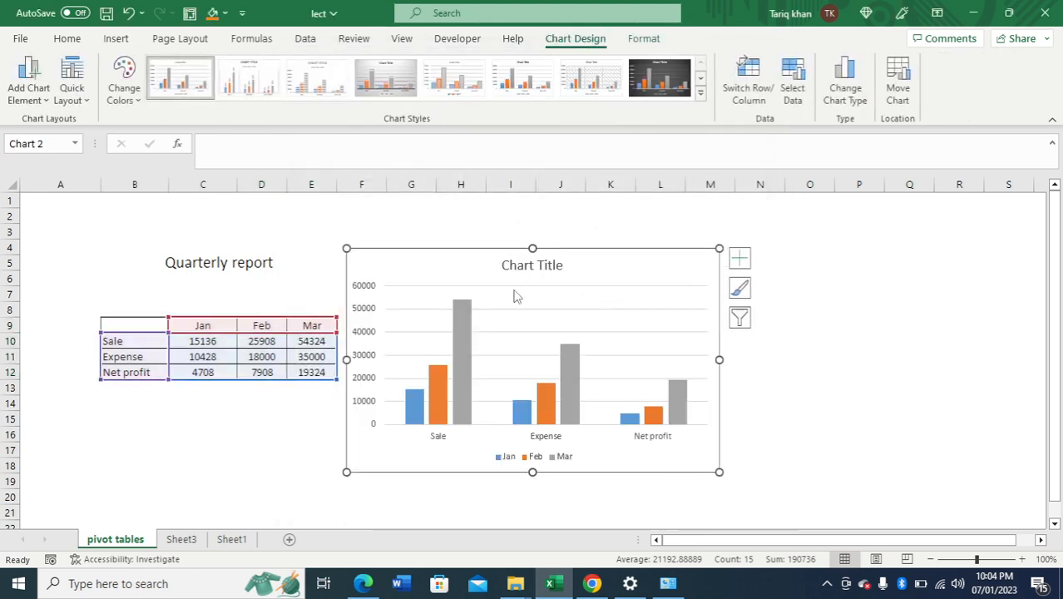
Step: Enlarge the chart to span about rows 1 to 20 and columns E to O, and apply the dark-background chart style
drag(346, 248, 309, 202)
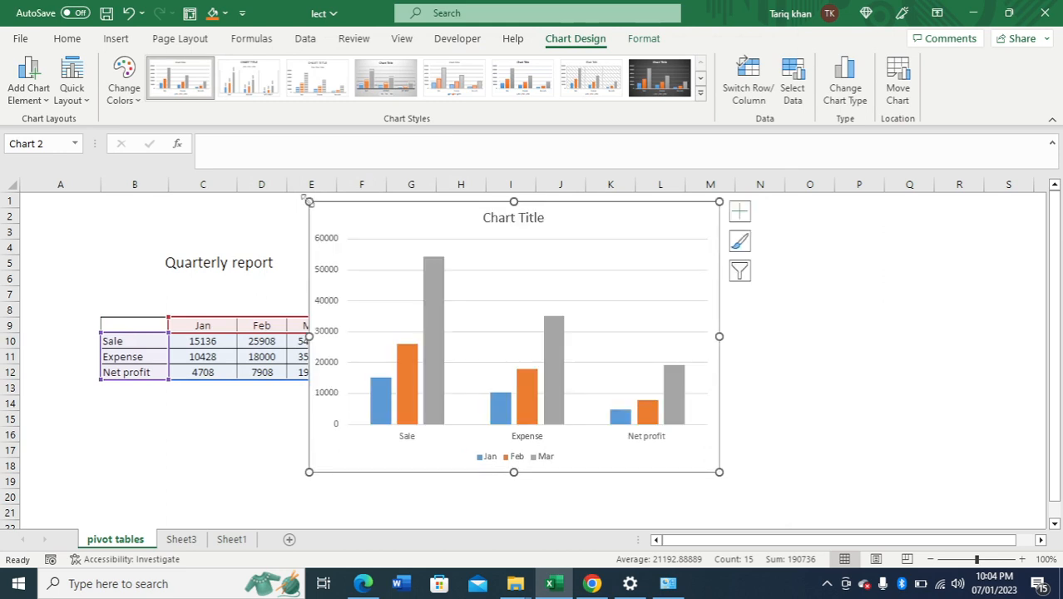
drag(721, 472, 814, 497)
click(665, 88)
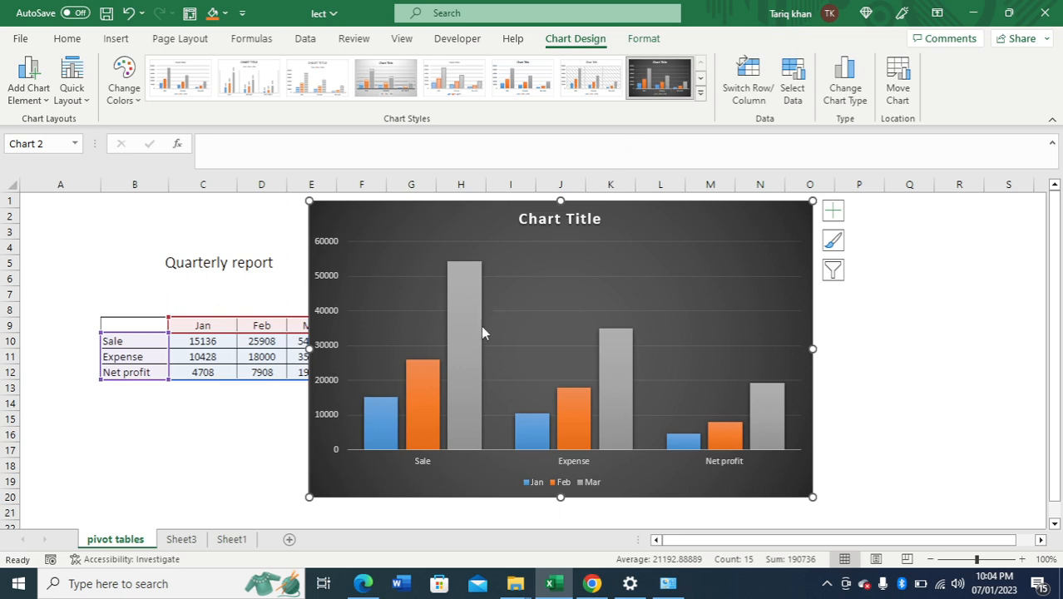
click(427, 403)
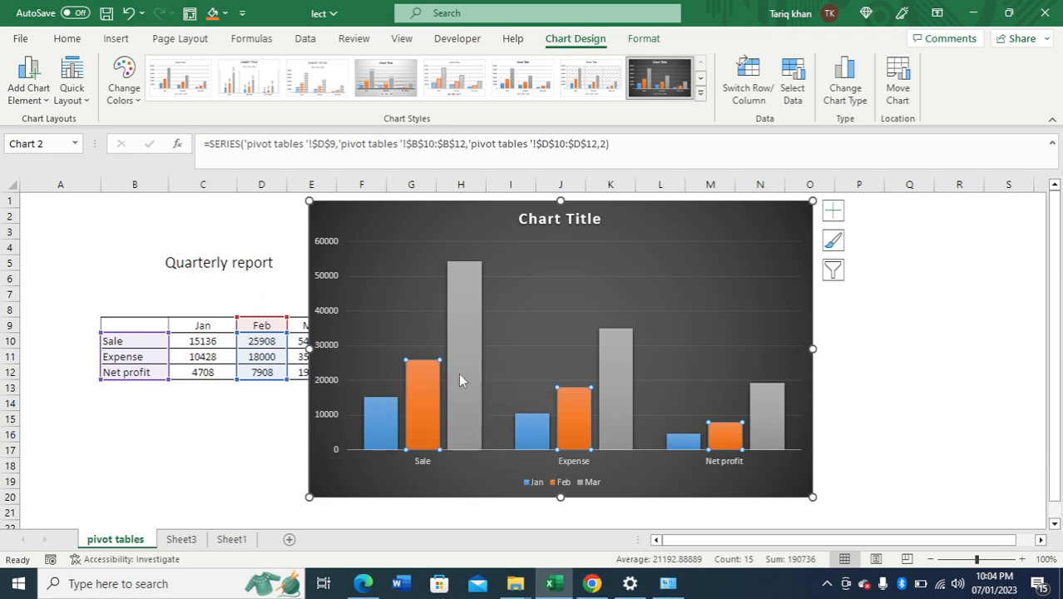
mouse_move(460, 379)
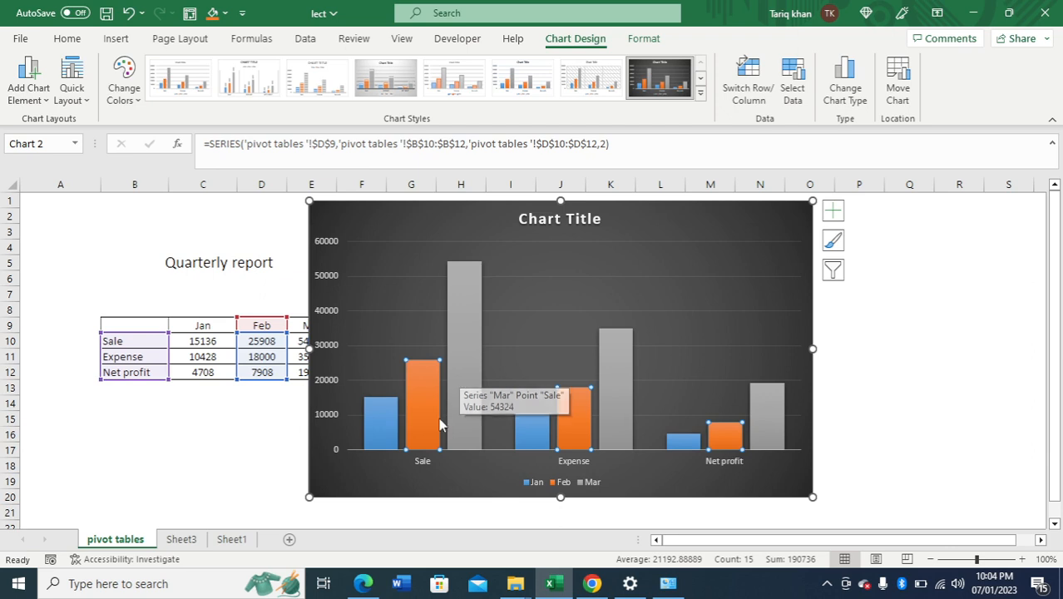
click(421, 465)
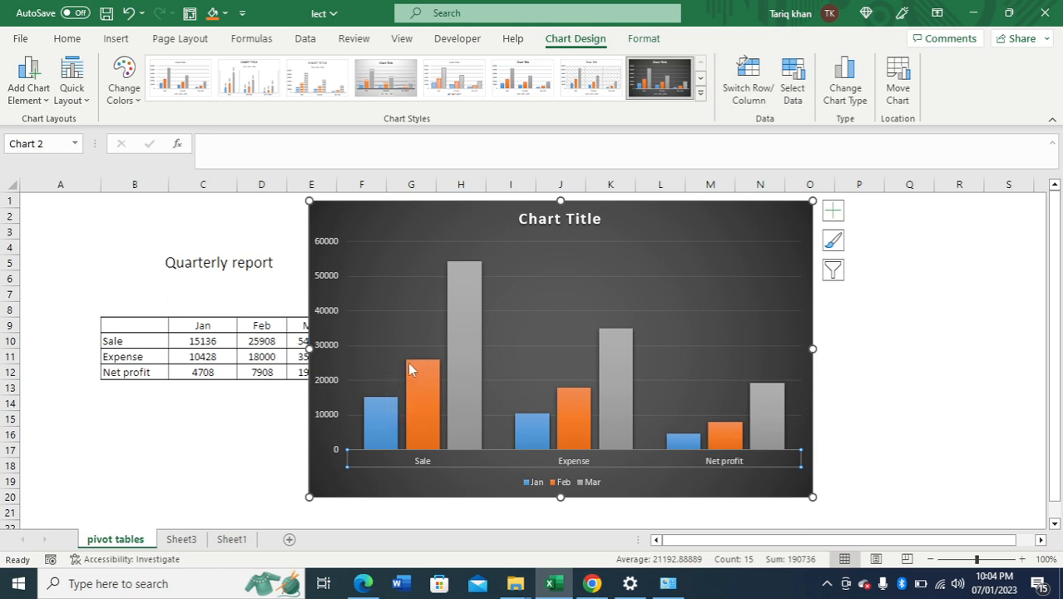
mouse_move(408, 364)
Step: Try the chart style with vertical data labels, and switch to the light style with striped columns and horizontal data labels
click(701, 93)
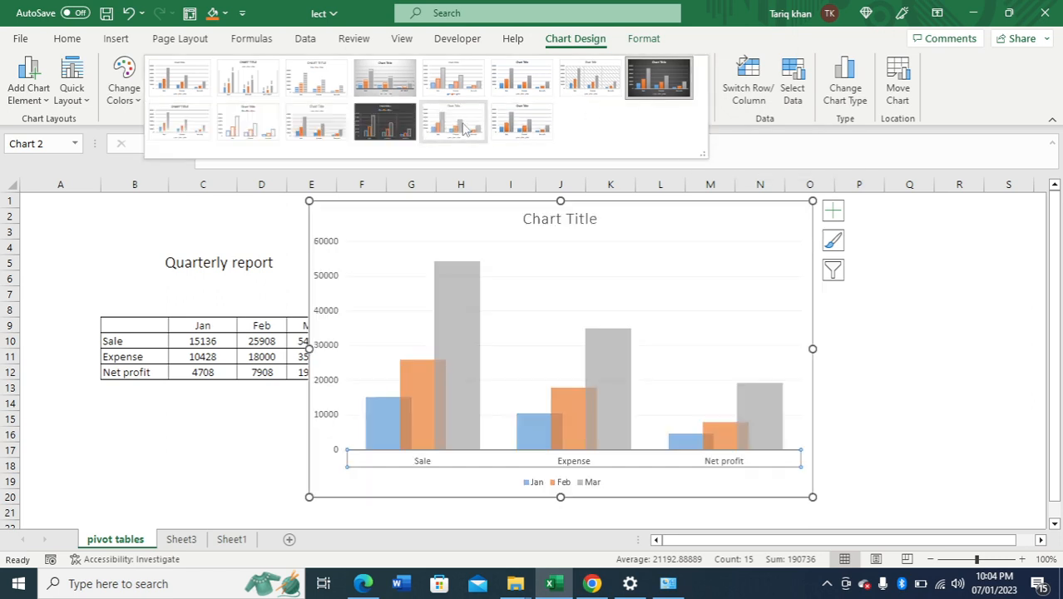
click(243, 91)
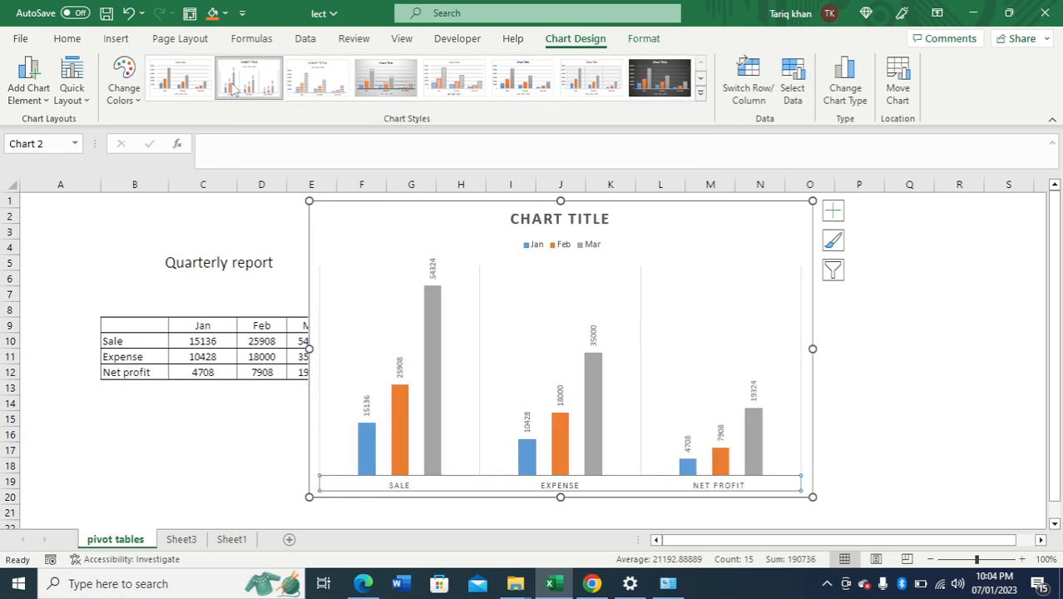
click(530, 329)
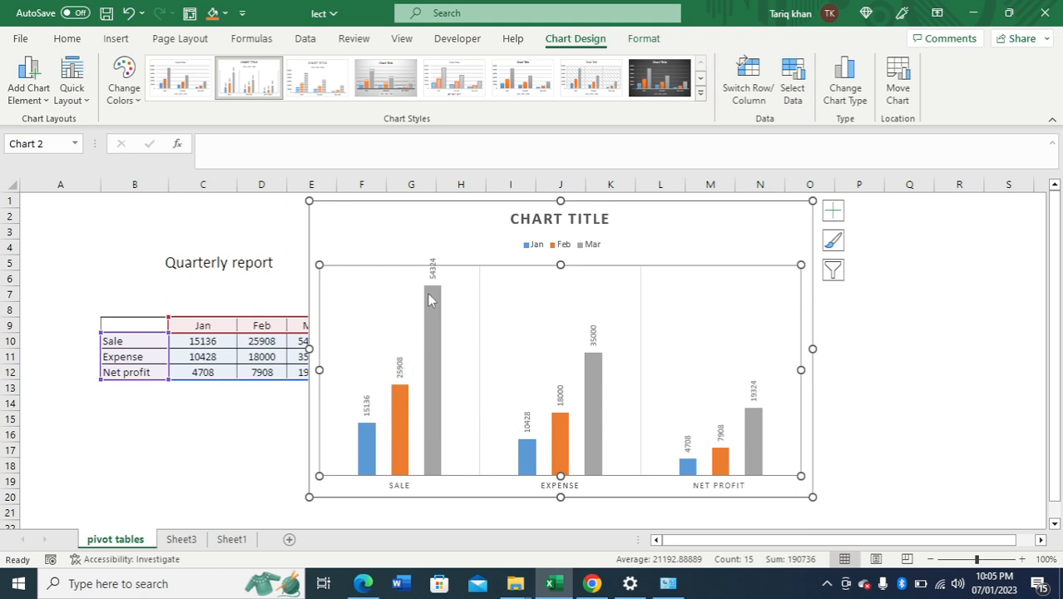
click(327, 79)
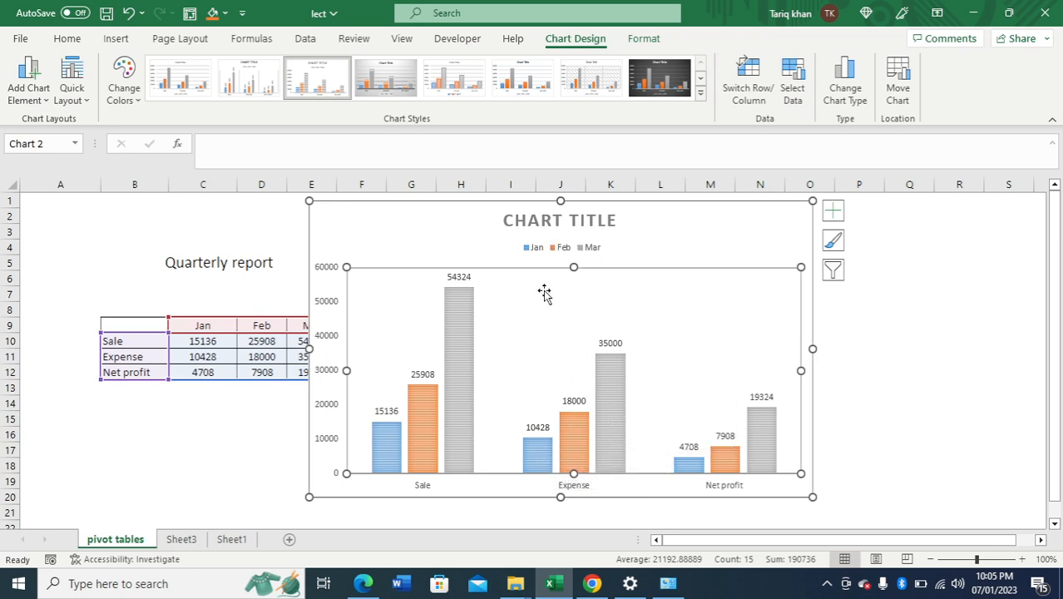
mouse_move(538, 454)
mouse_move(697, 473)
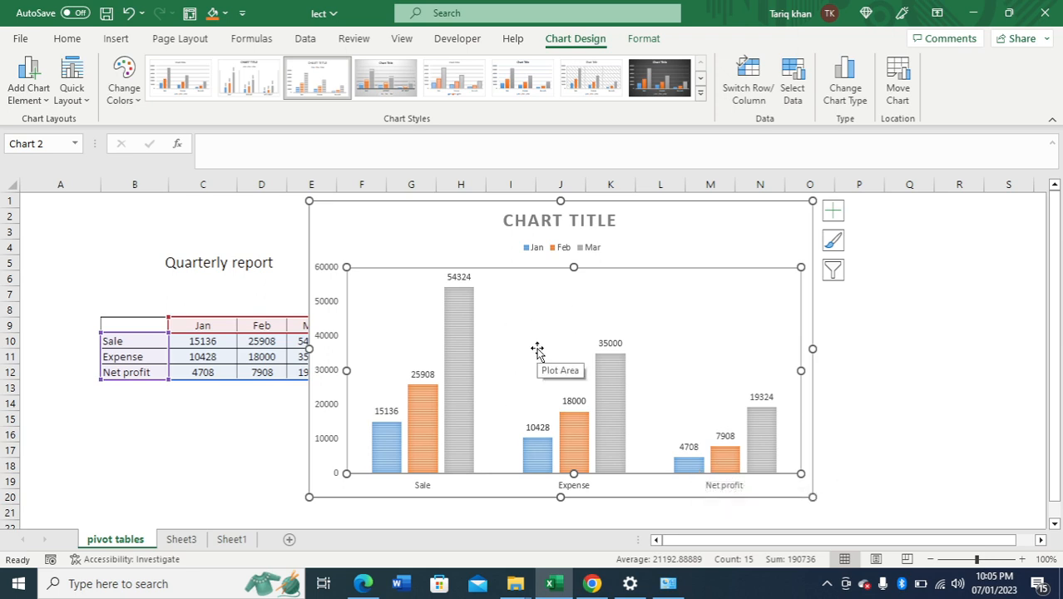
Step: Change the chart to a line chart with Jan, Feb and Mar on the axis and Sale, Expense and Net profit as lines
right_click(674, 247)
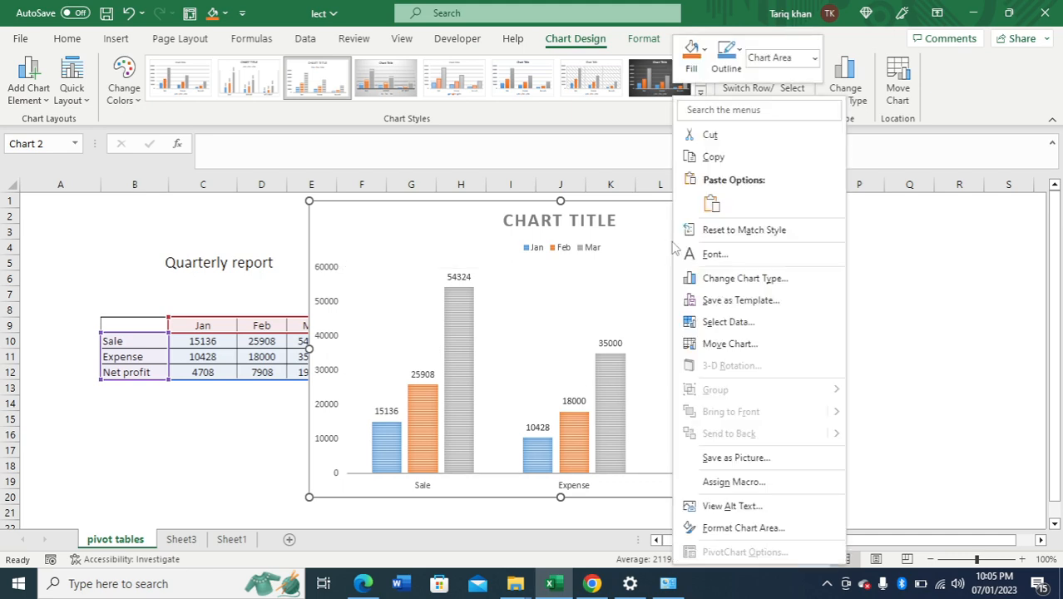
click(722, 281)
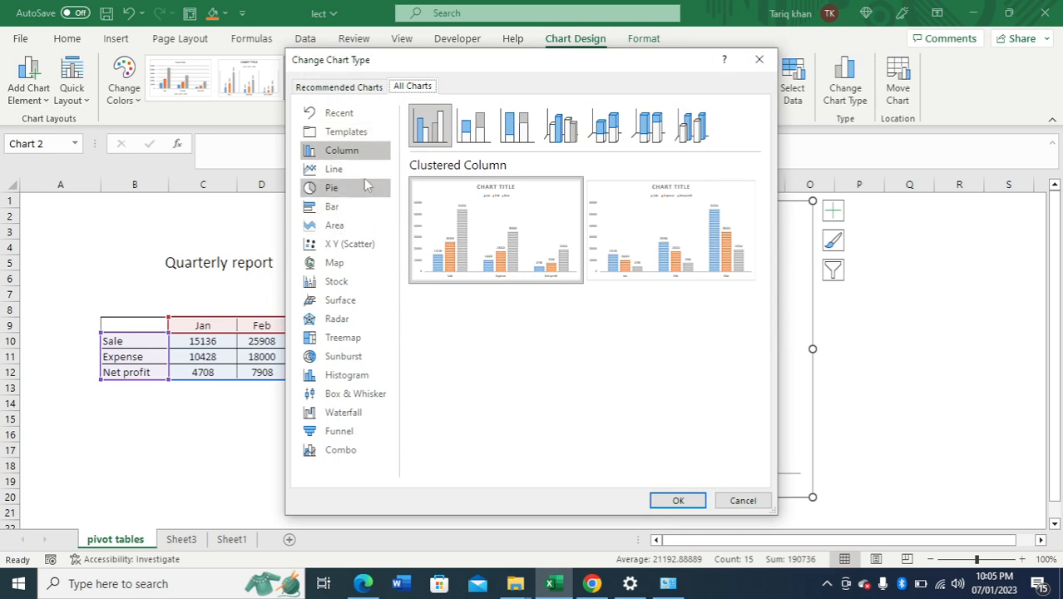
click(364, 177)
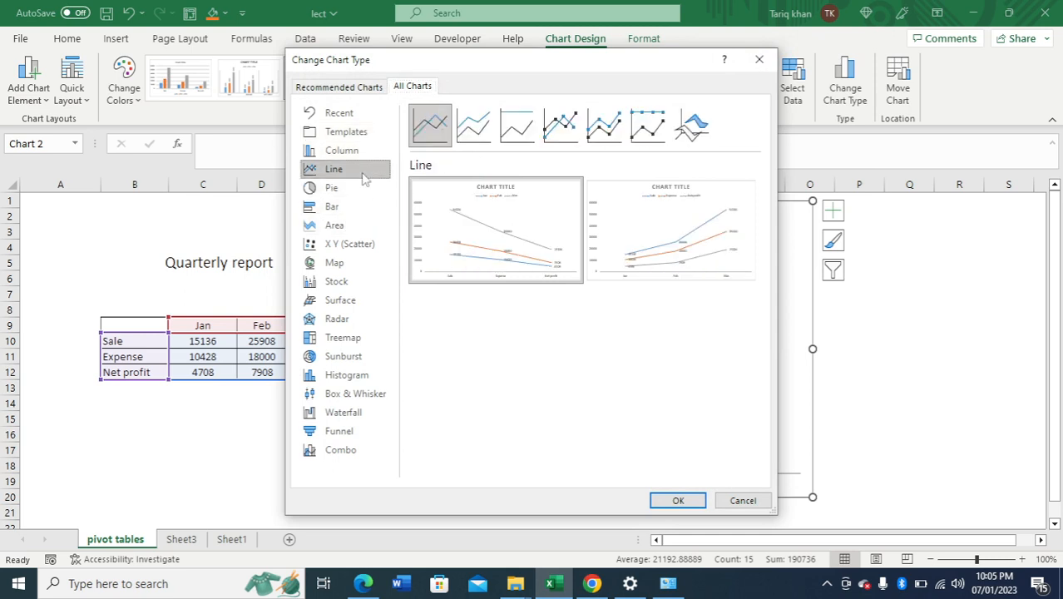
mouse_move(713, 220)
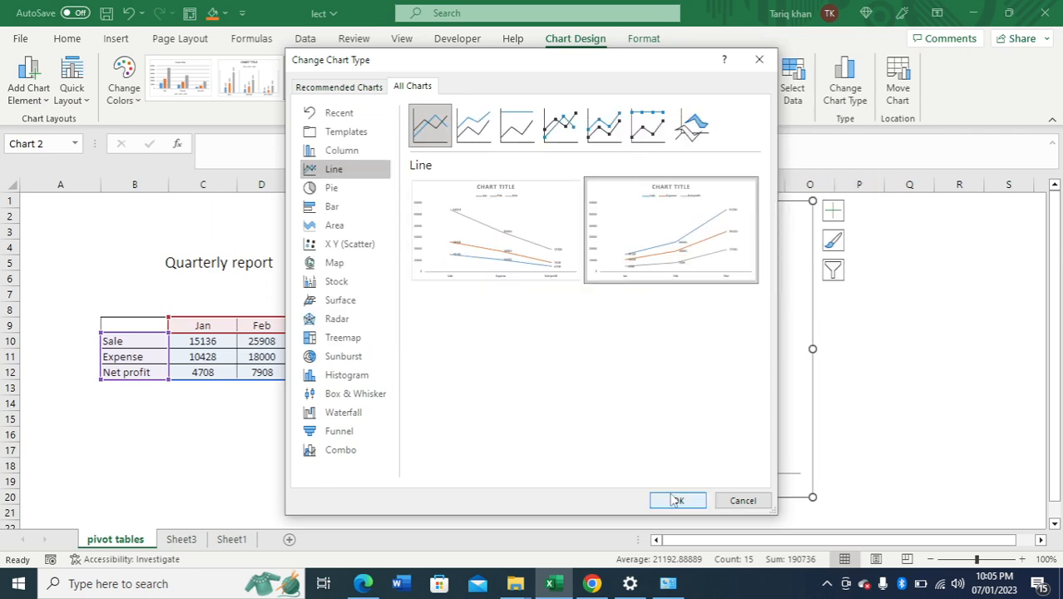
click(677, 500)
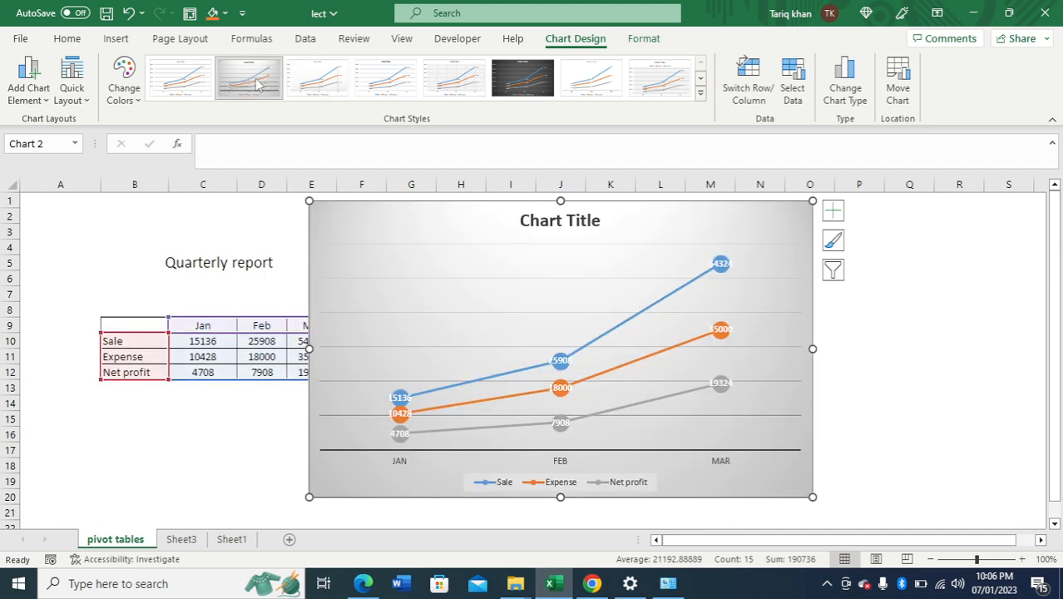
Step: Apply the dark-background chart style to the line chart and select its month axis
click(701, 93)
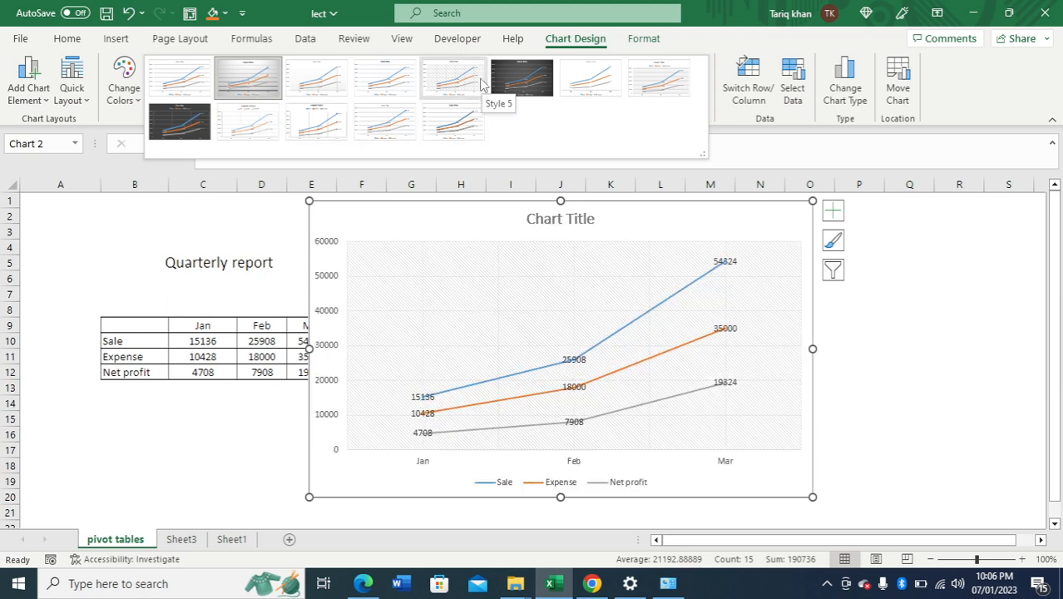
click(516, 92)
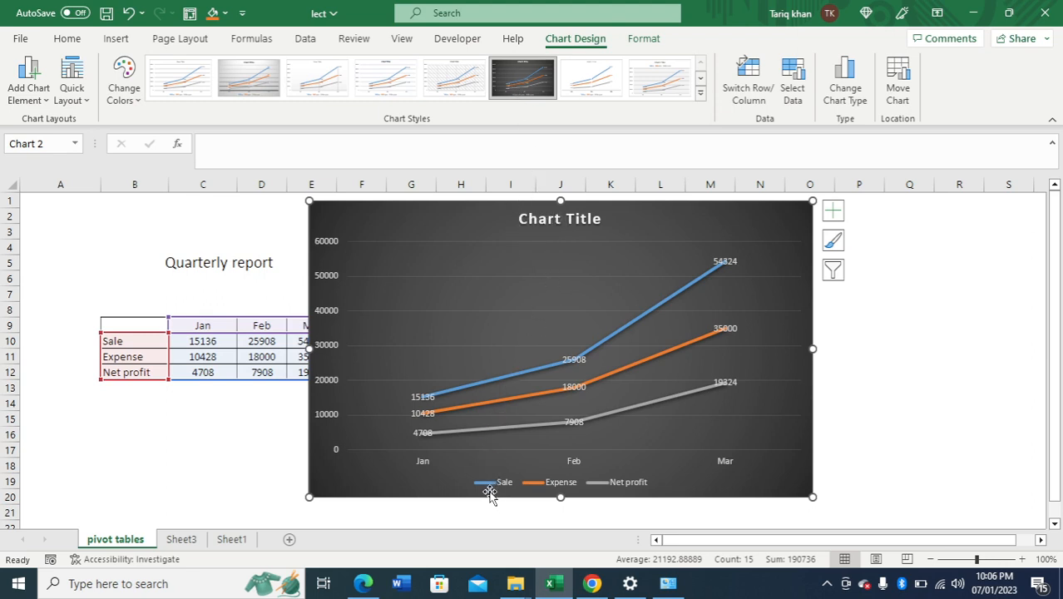
click(423, 461)
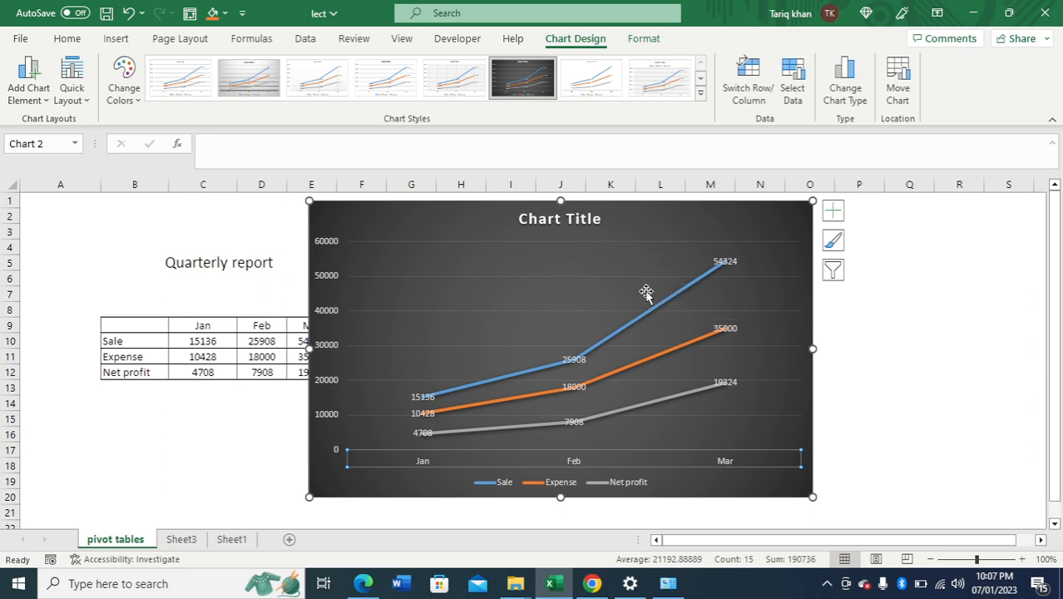
Step: Add a trendline based on the Sale series to the line chart and remove it again
right_click(633, 266)
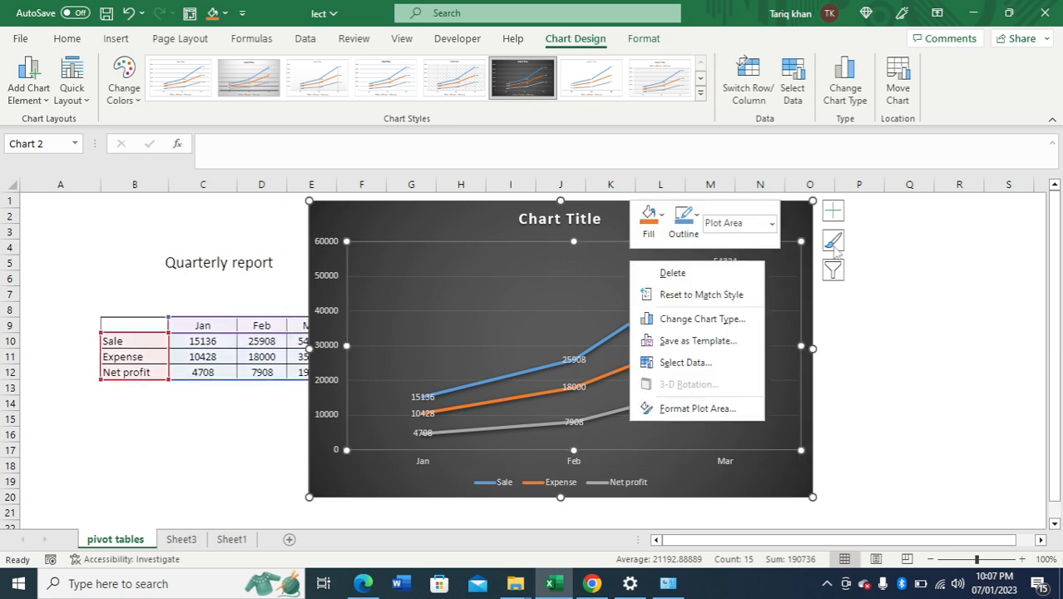
click(834, 212)
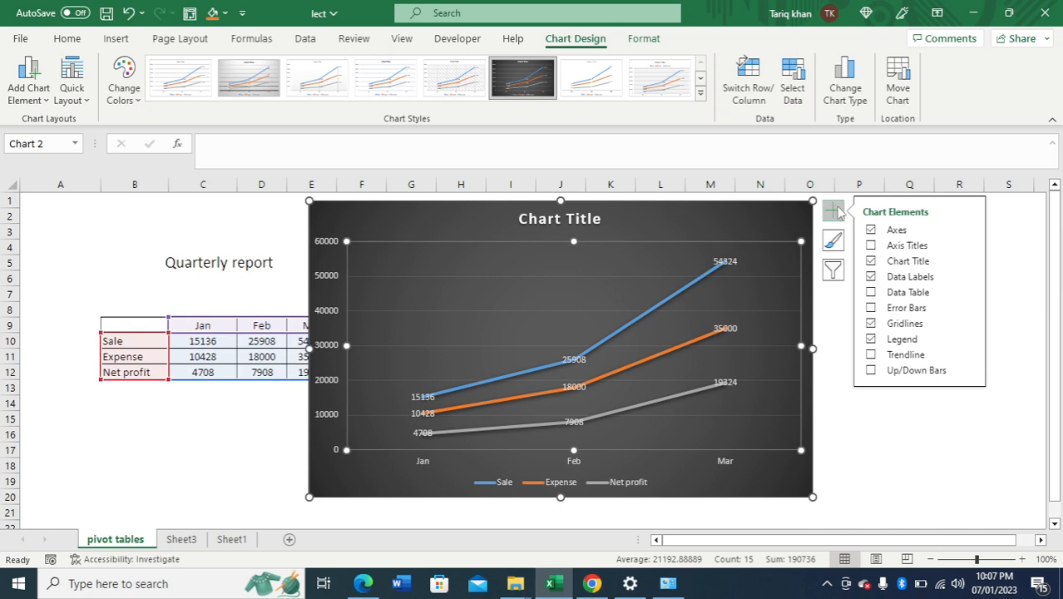
click(872, 355)
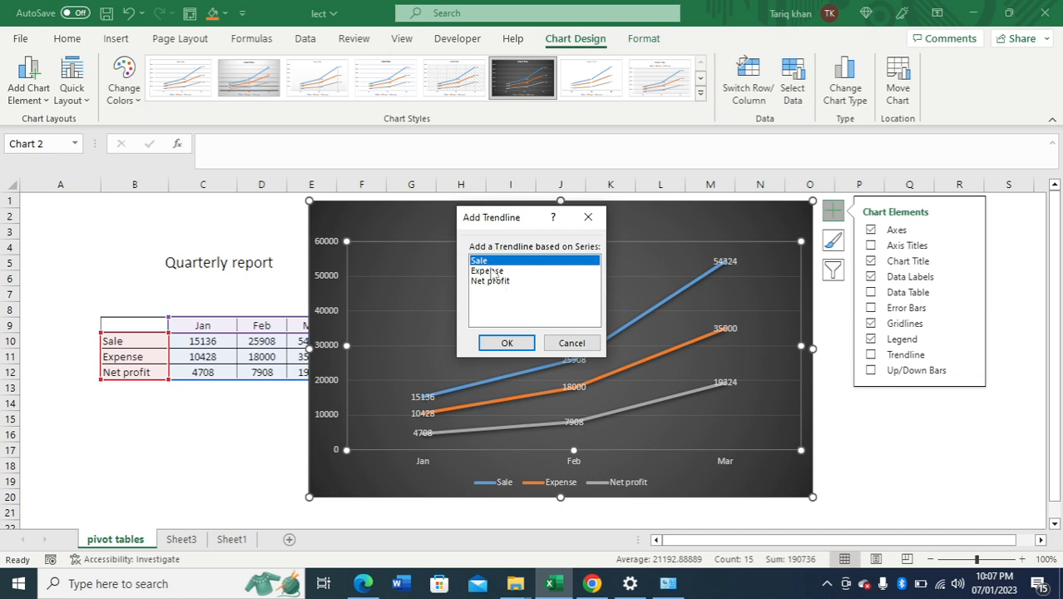
click(509, 343)
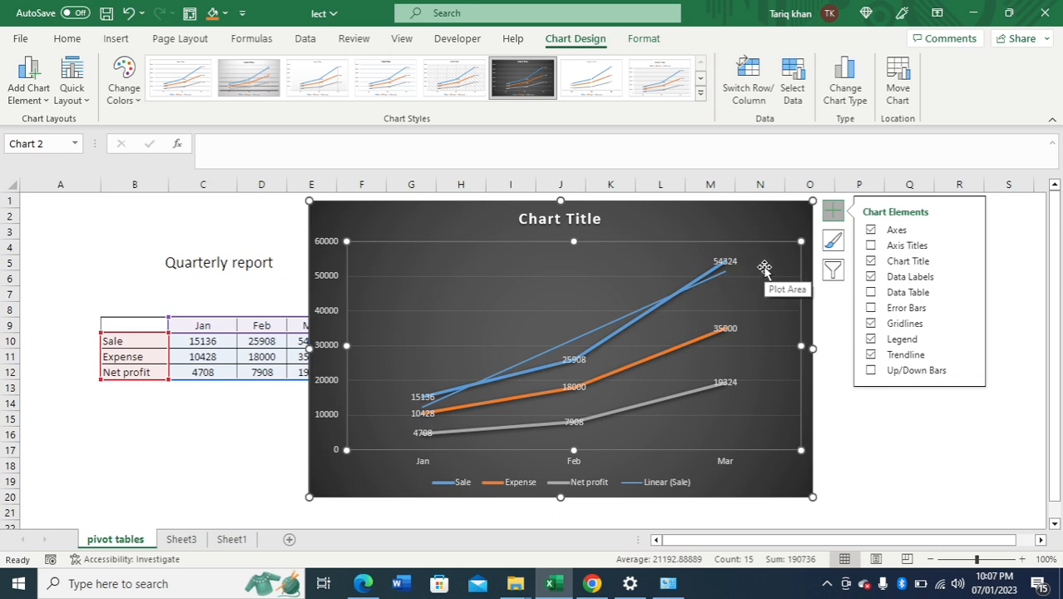
click(839, 247)
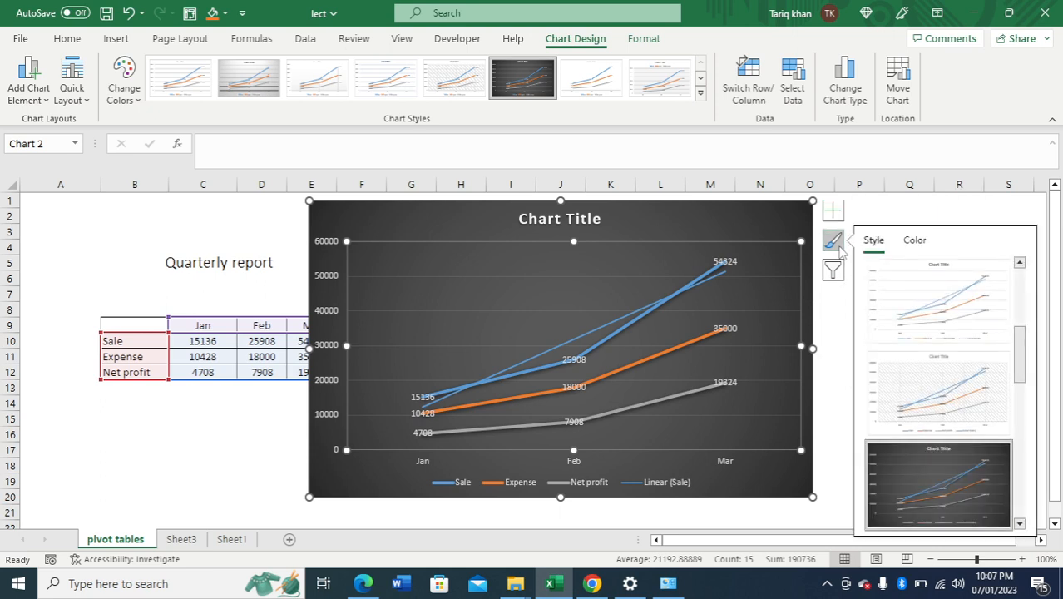
click(835, 211)
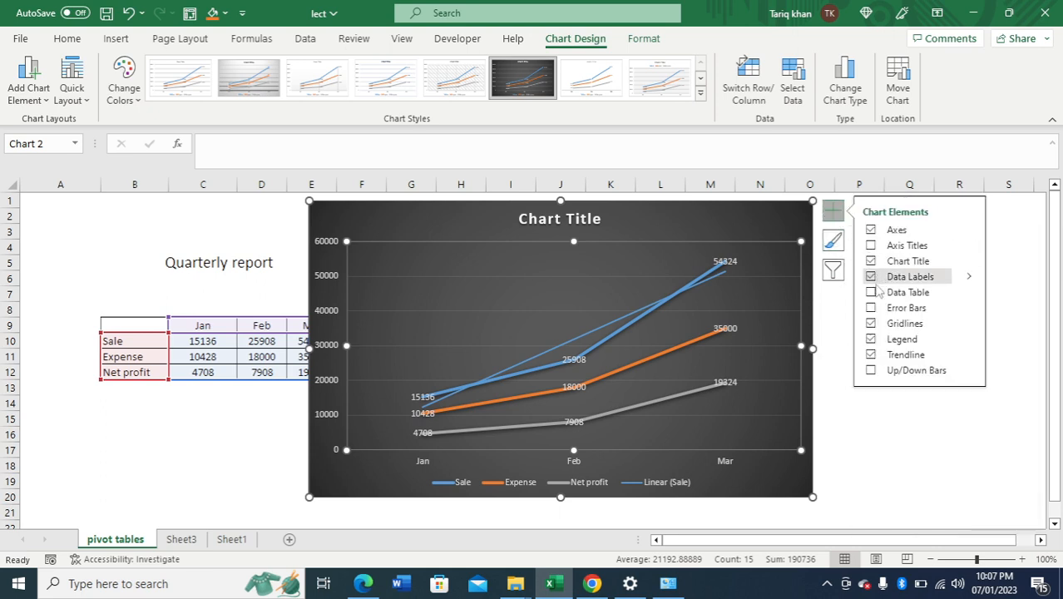
click(885, 358)
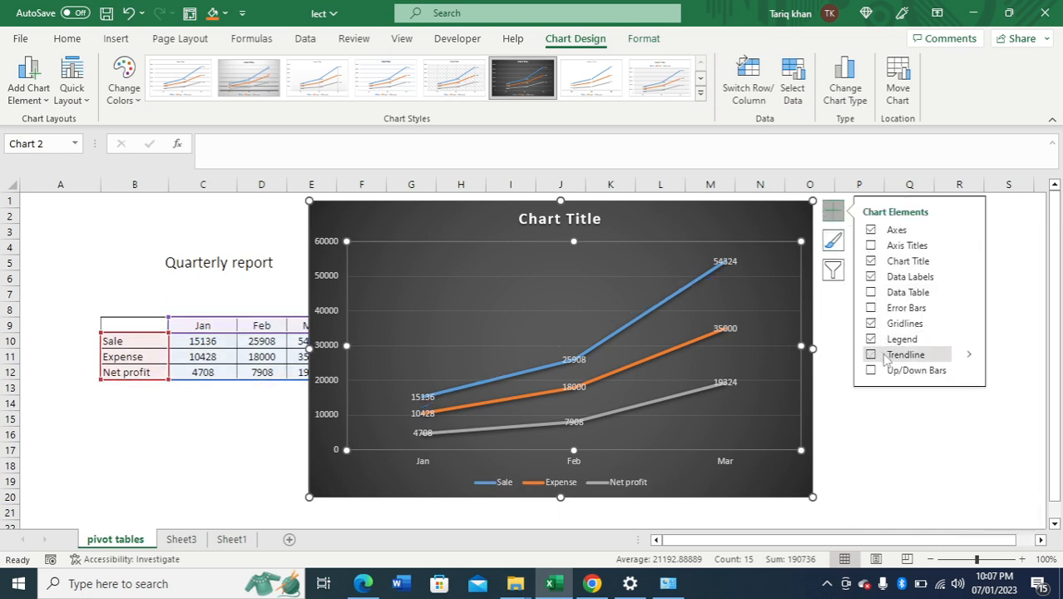
Step: Add a linear trendline based on the Net profit series to the line chart
click(886, 358)
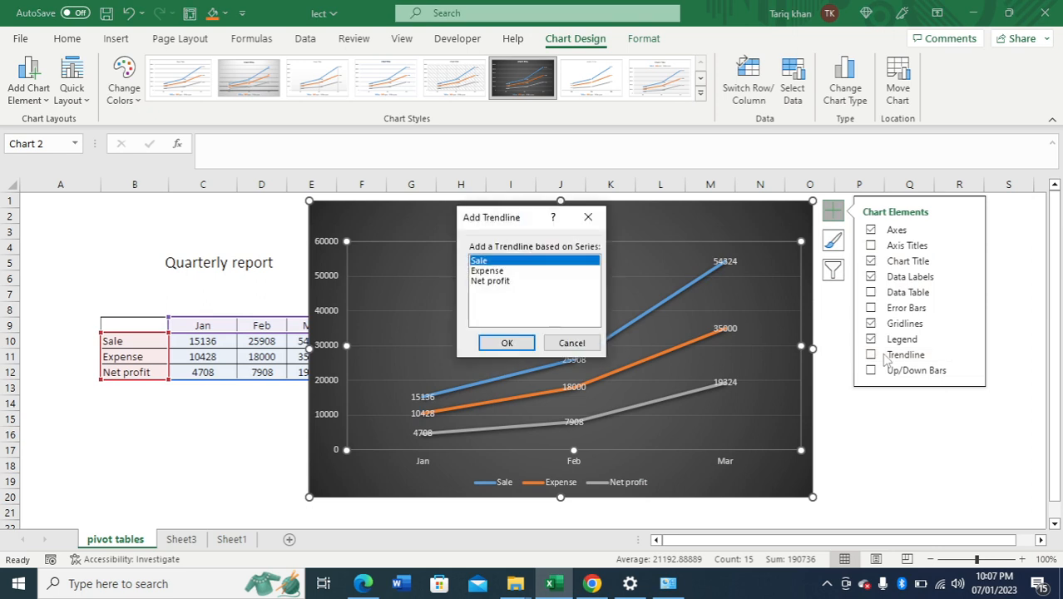
click(503, 283)
click(507, 343)
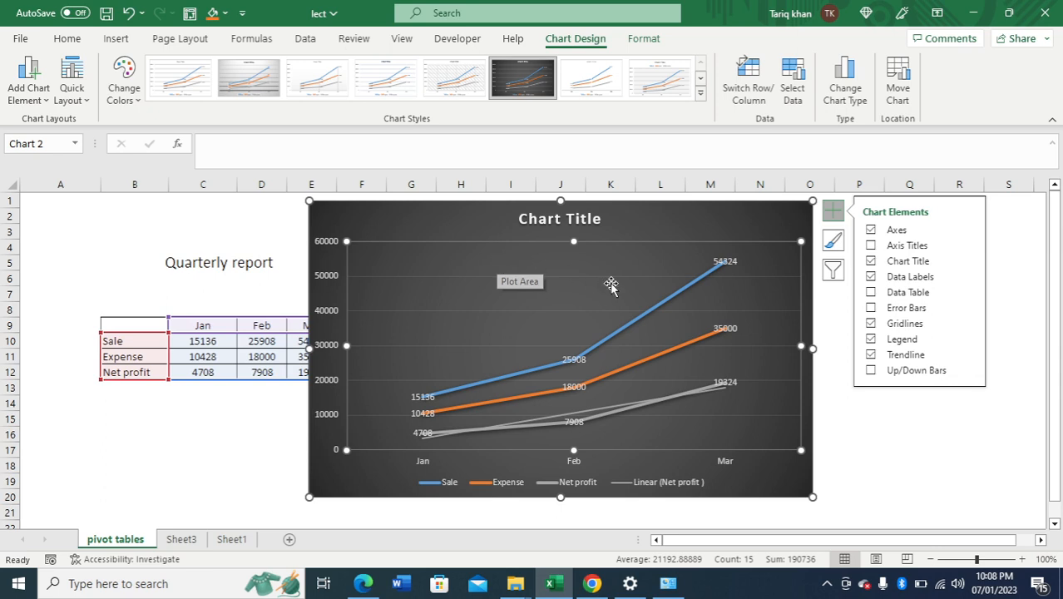
click(827, 583)
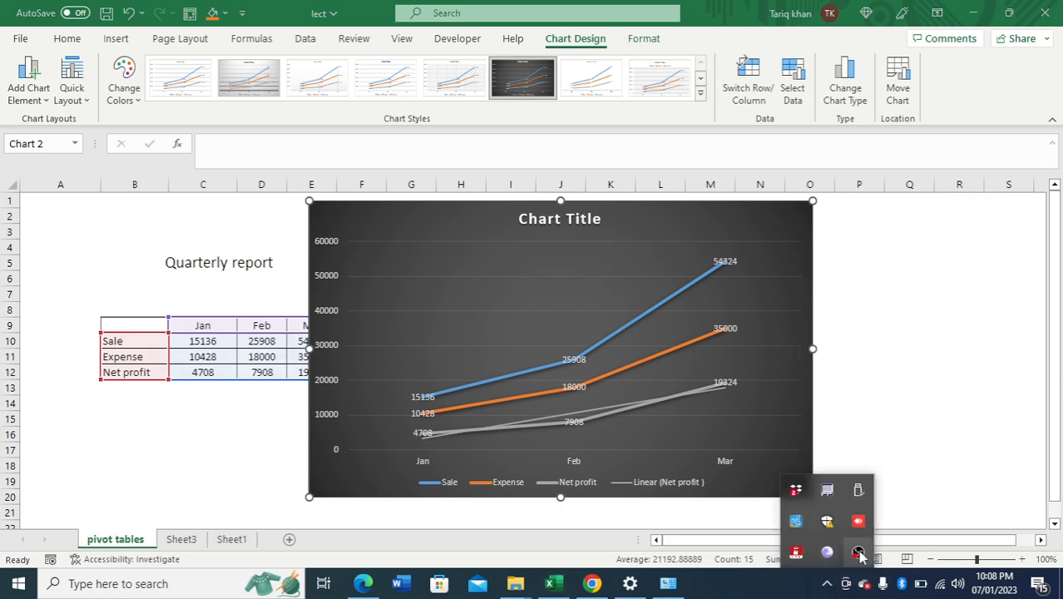